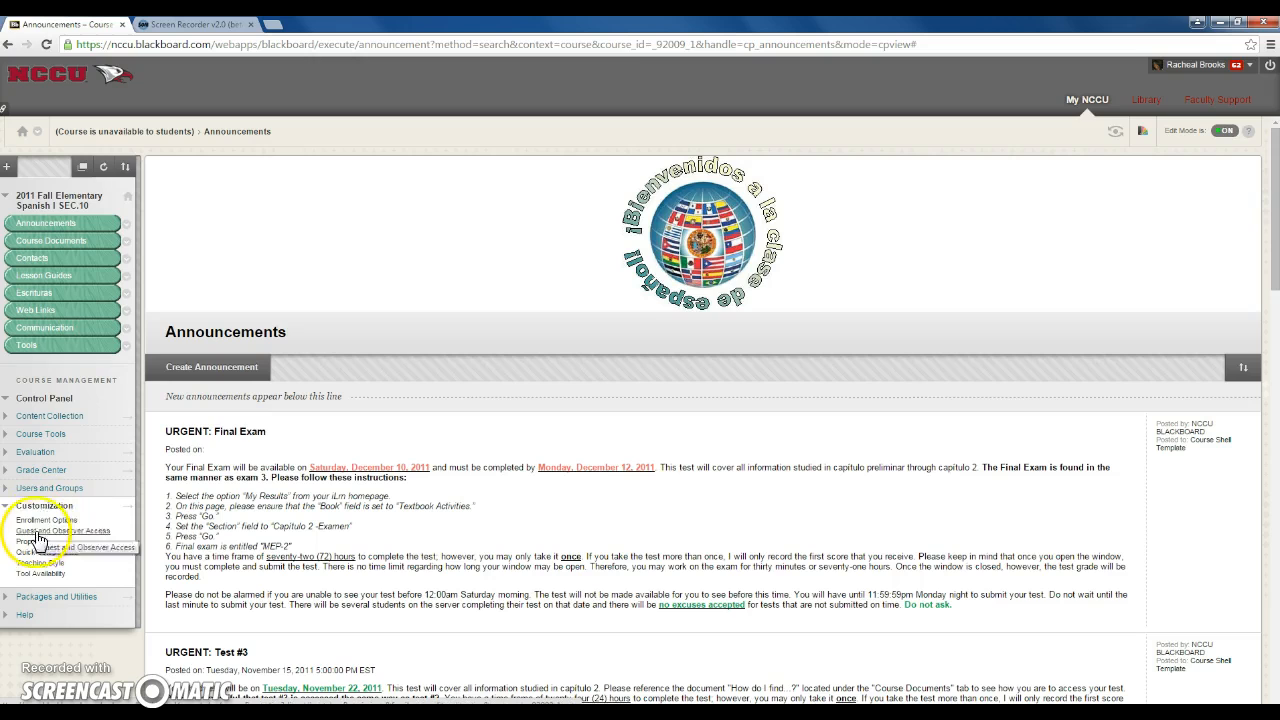
# Submit the course properties with the name Course Shell Template and reopen that course from the My NCCU course list
pyautogui.click(36, 544)
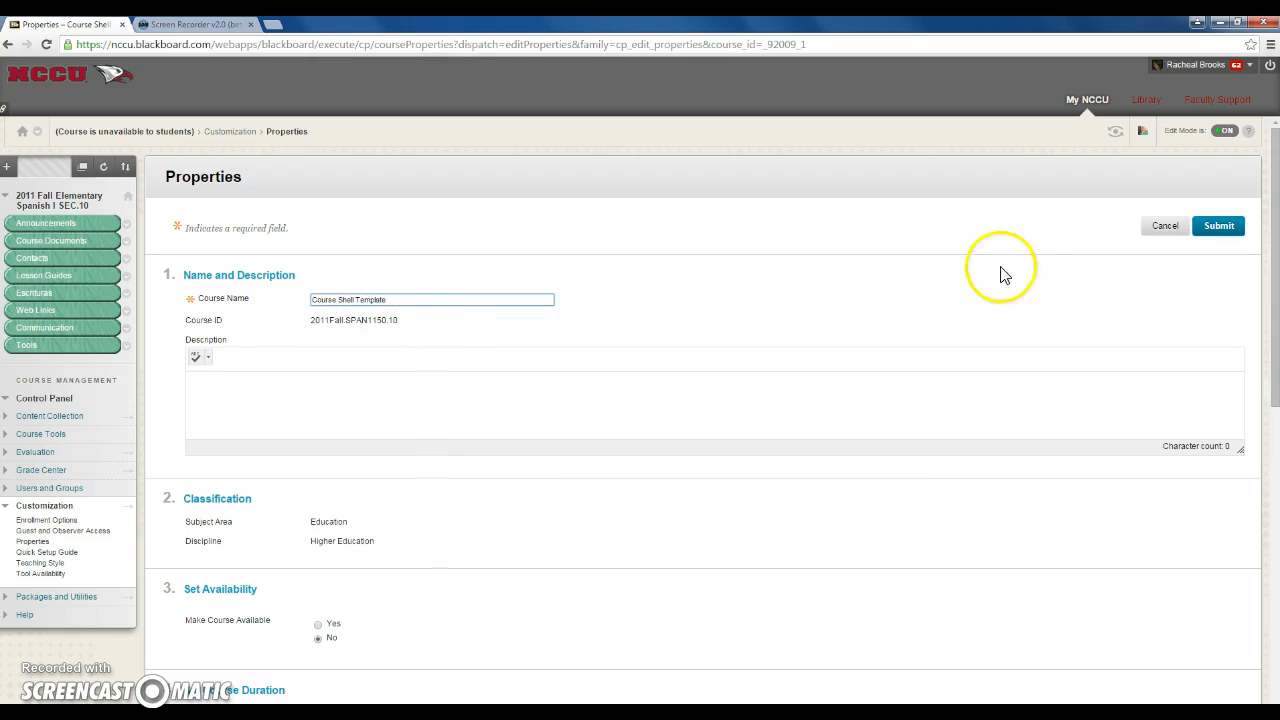
pyautogui.click(1240, 228)
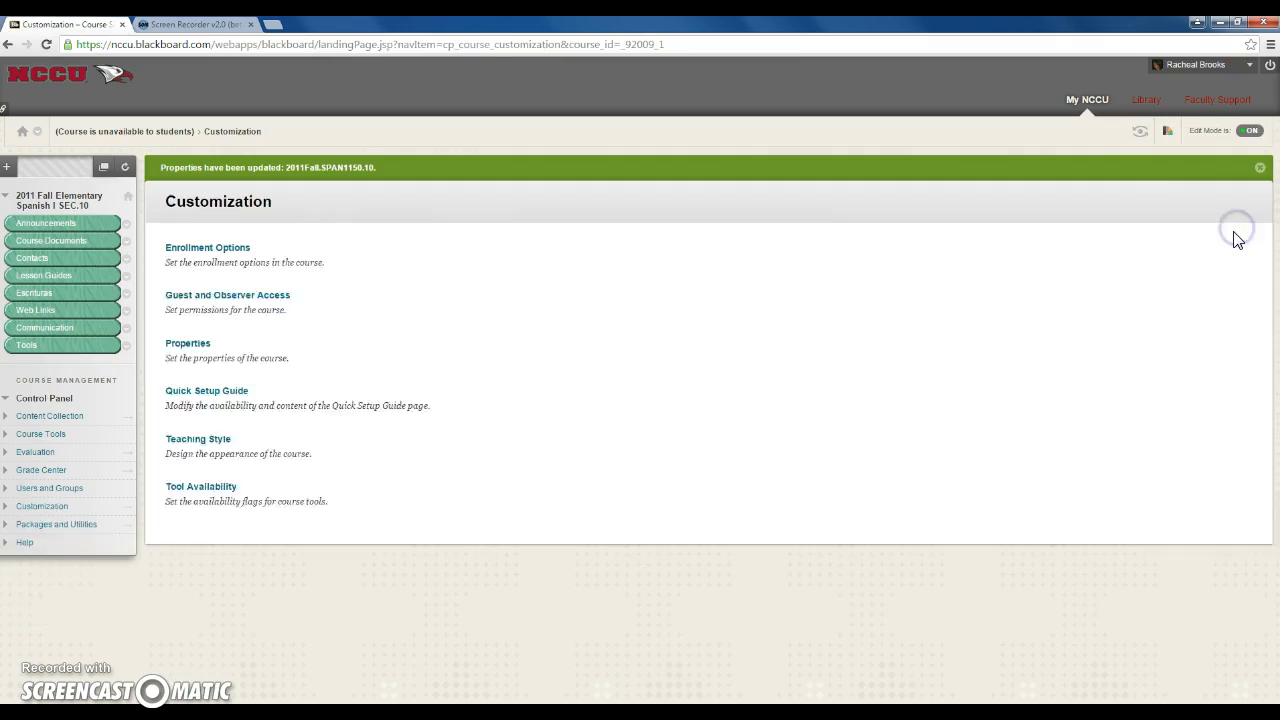
pyautogui.click(1094, 104)
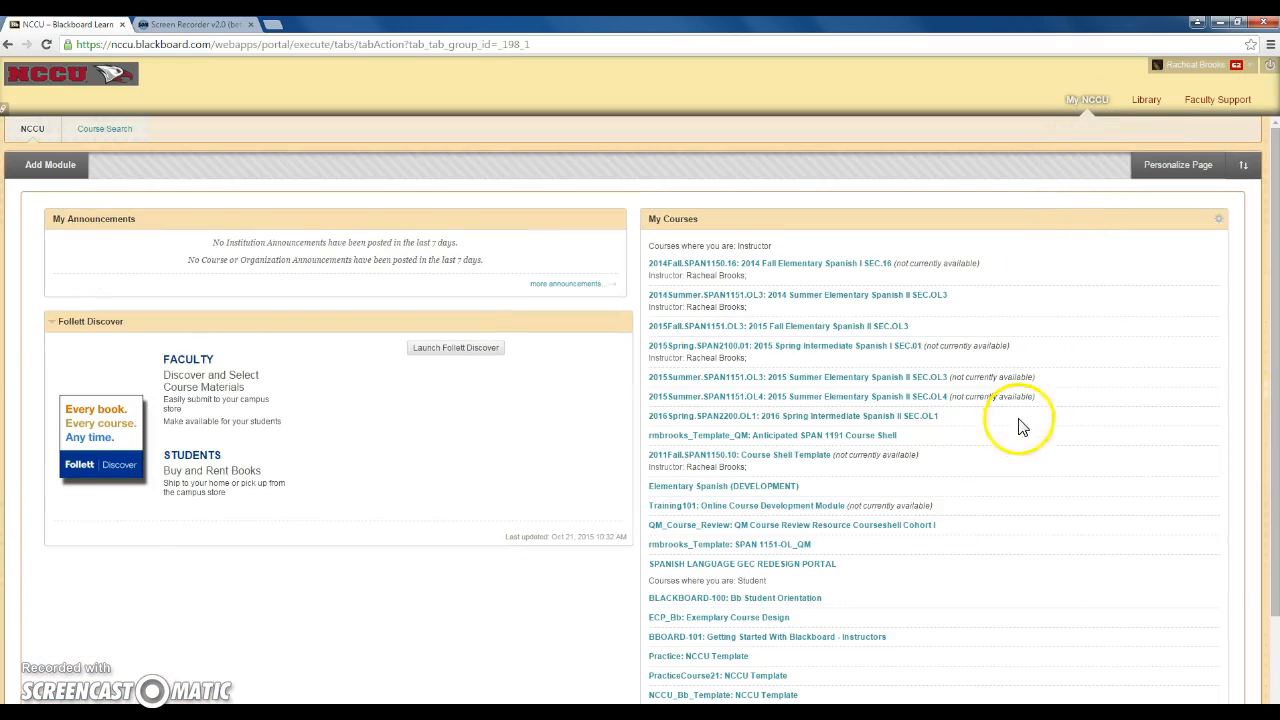
pyautogui.click(765, 458)
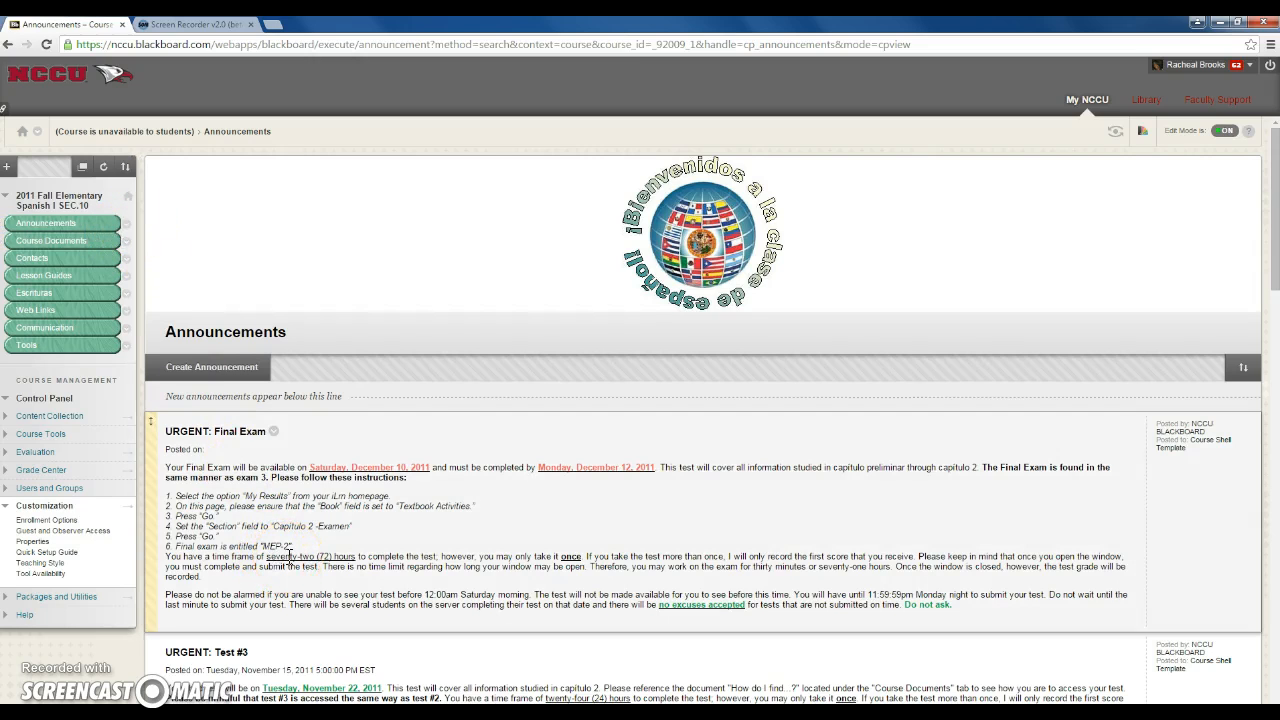
# Examine the options of the Final Exam announcement and look through the other existing announcements in the course
pyautogui.click(274, 432)
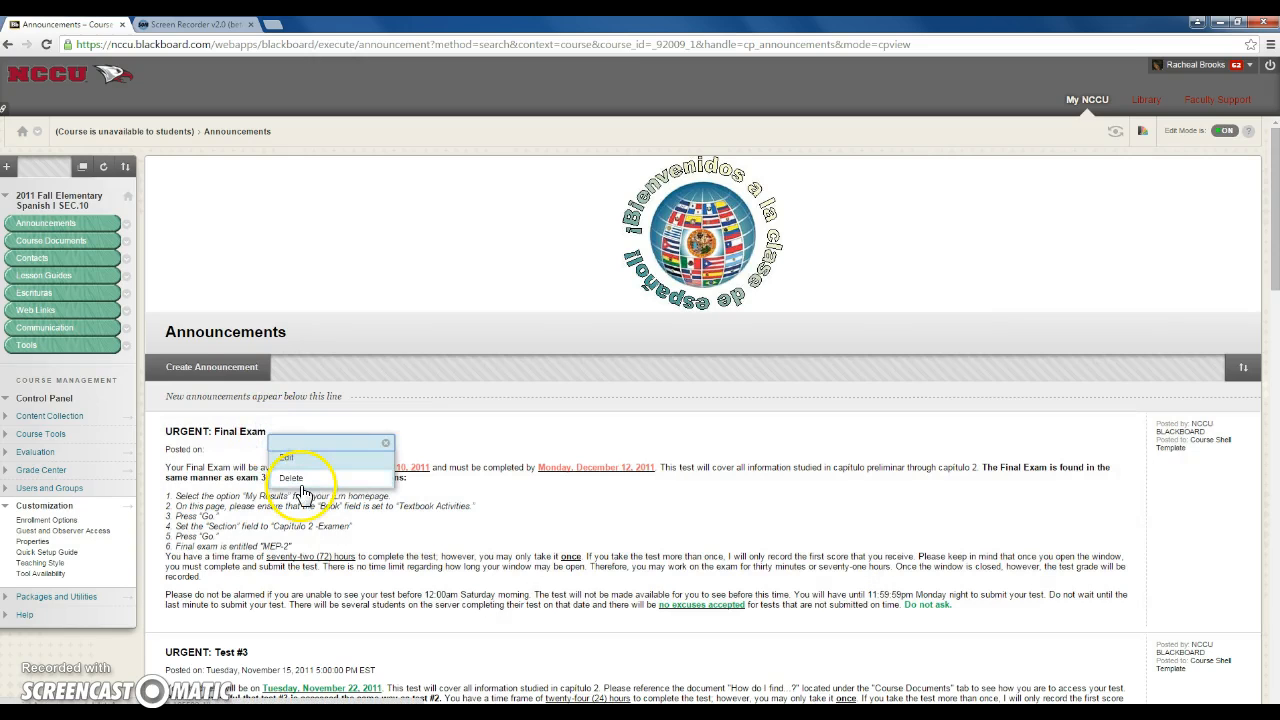
pyautogui.scroll(-2, 429, 529)
pyautogui.scroll(-5, 413, 549)
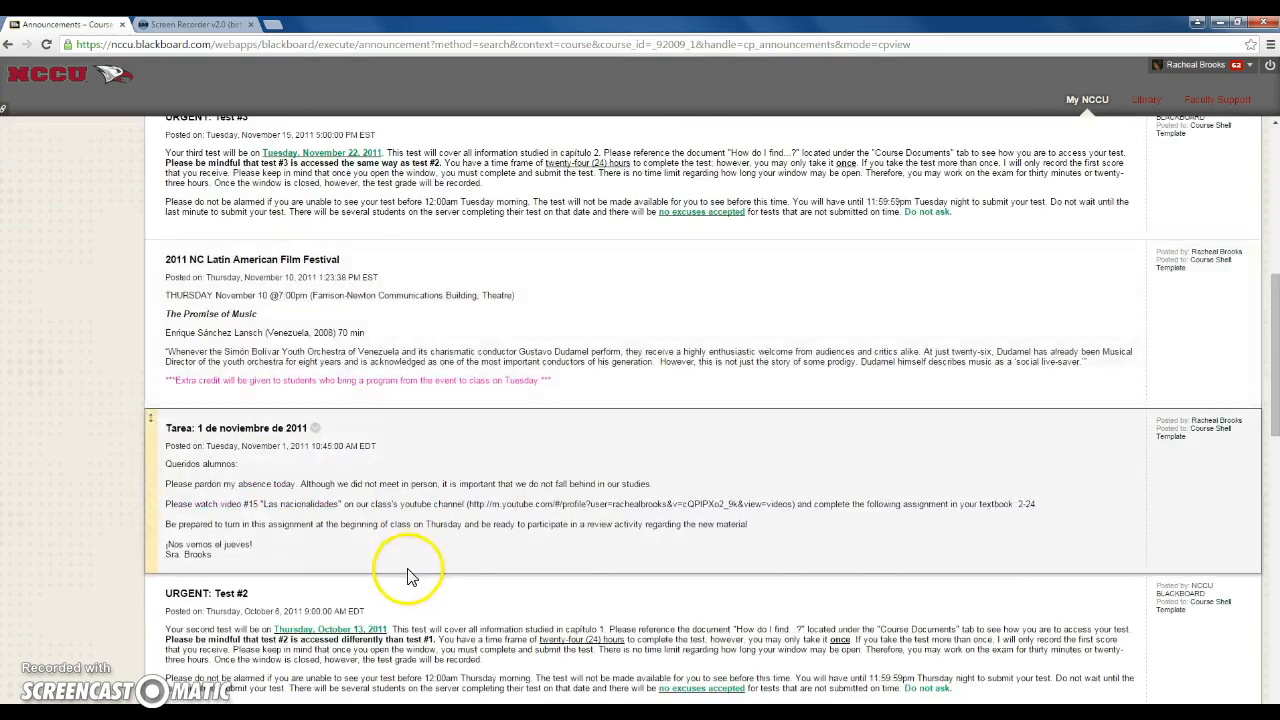
pyautogui.scroll(6, 323, 565)
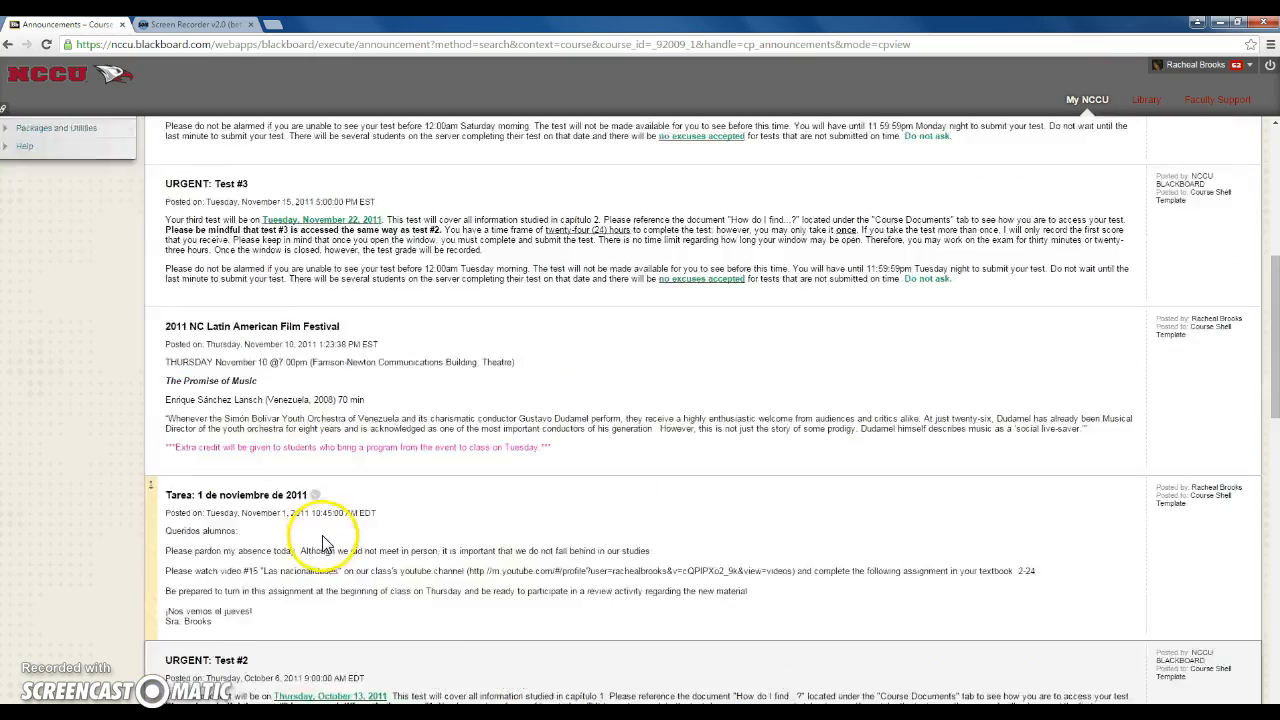
pyautogui.scroll(2, 325, 531)
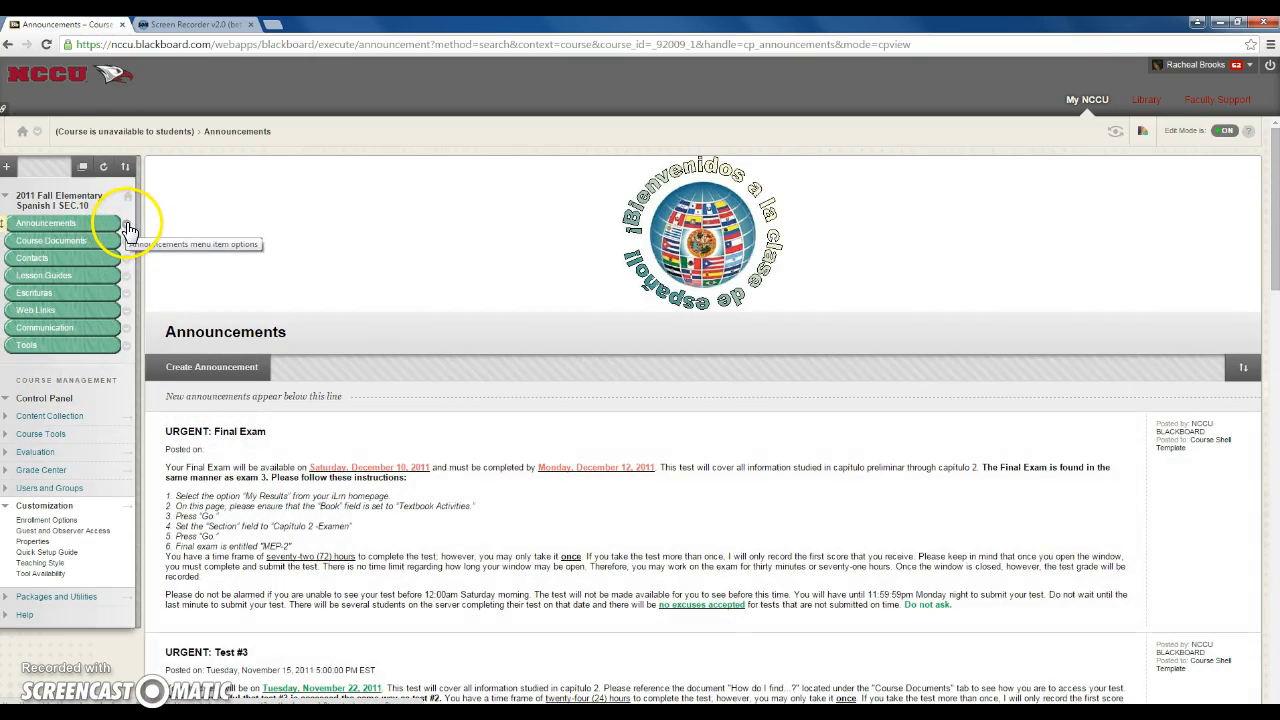
# Permanently delete the Announcements content area from the course menu, removing its content rather than hiding the link
pyautogui.click(127, 227)
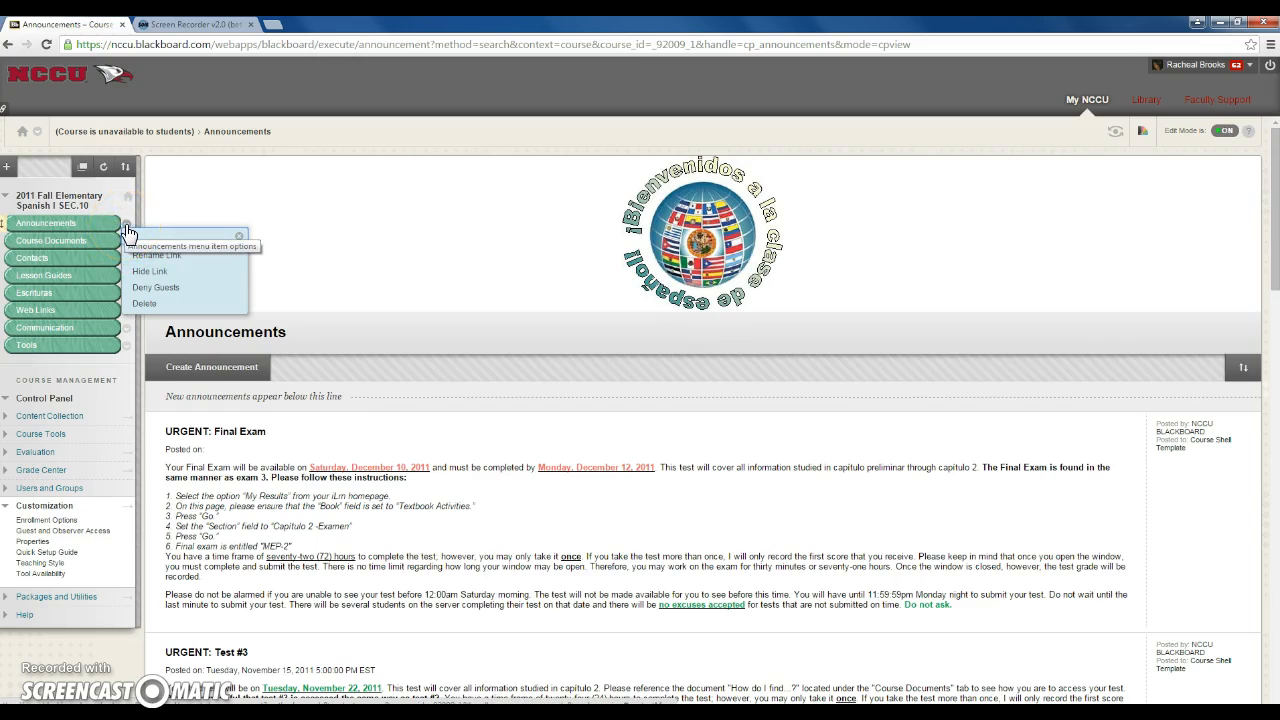
pyautogui.click(140, 303)
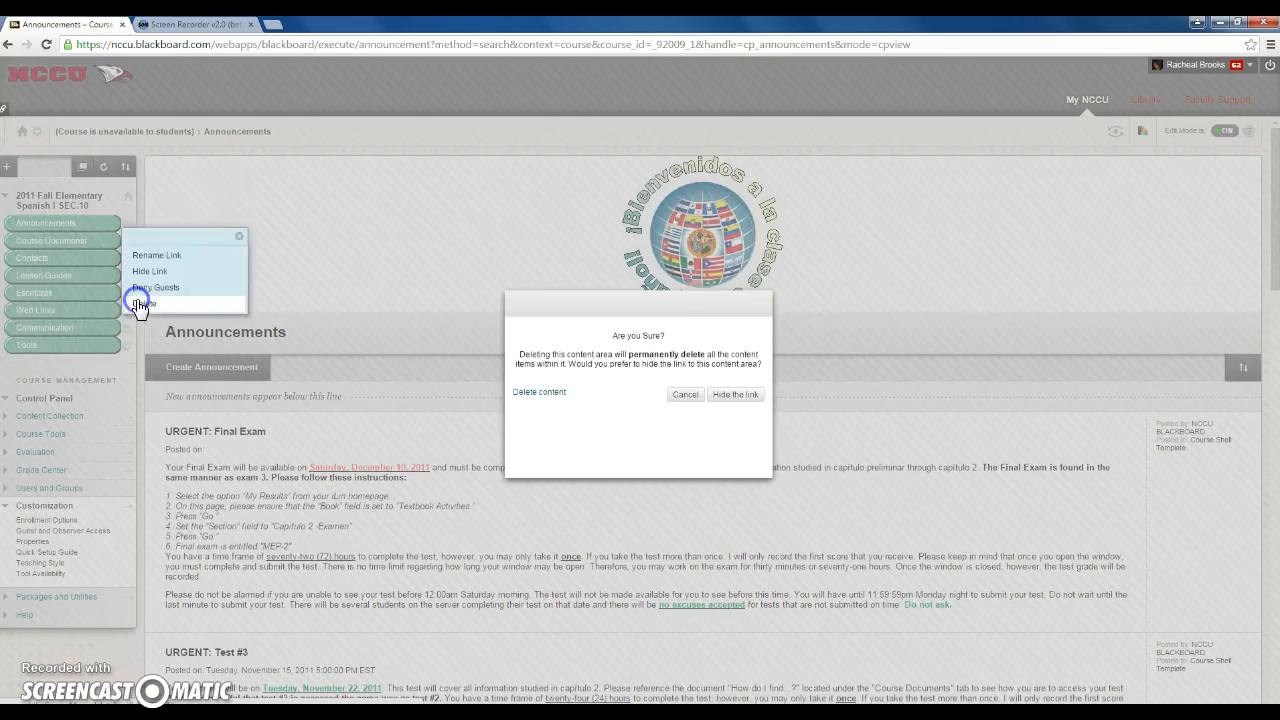
pyautogui.click(535, 394)
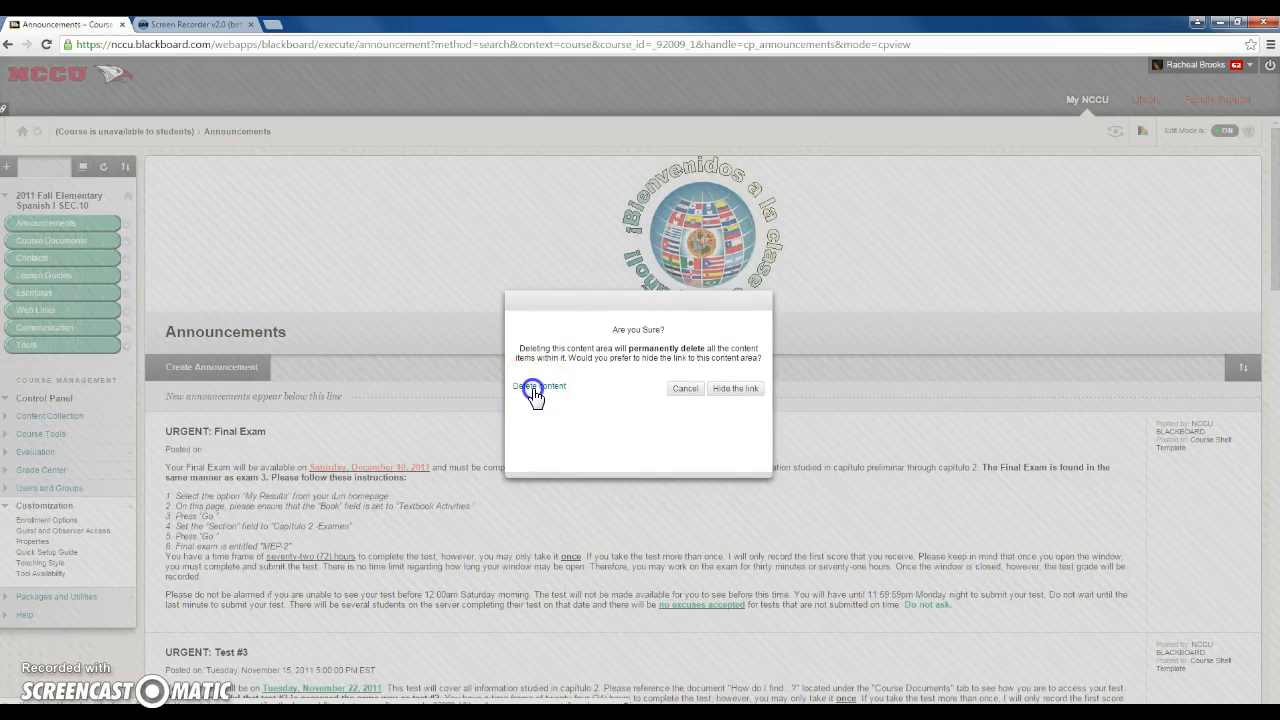
pyautogui.click(535, 394)
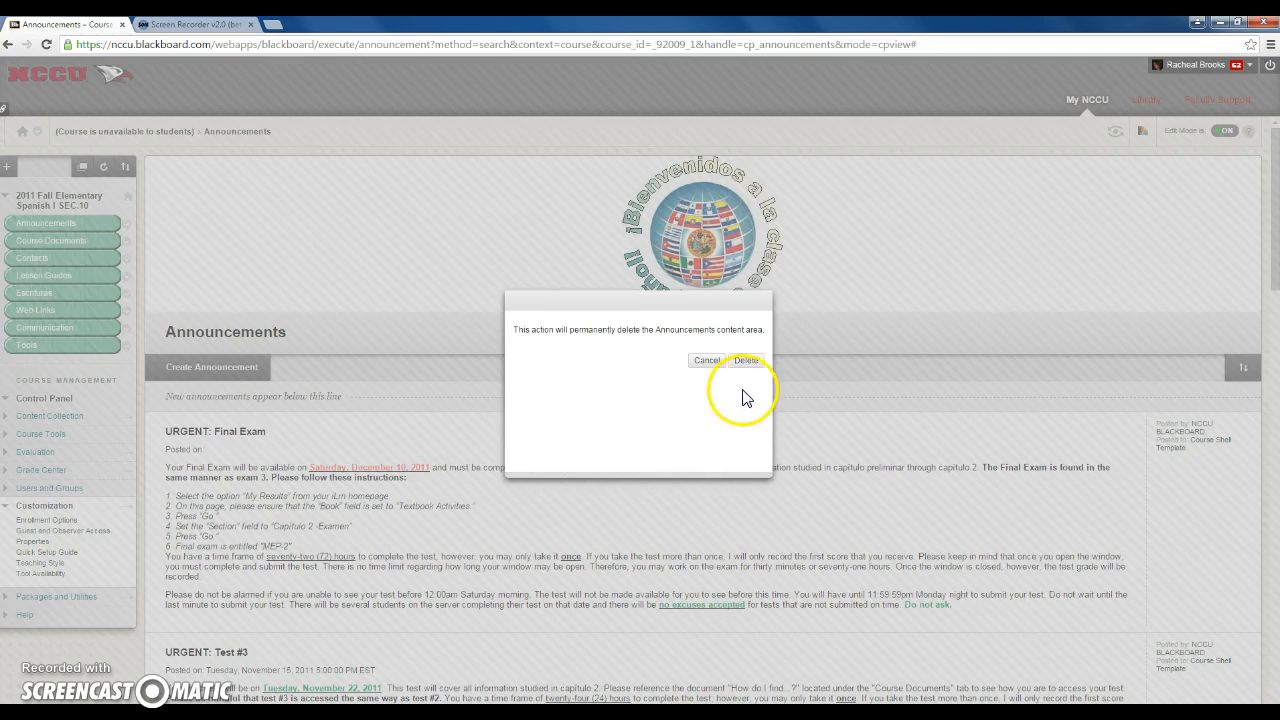
pyautogui.click(752, 362)
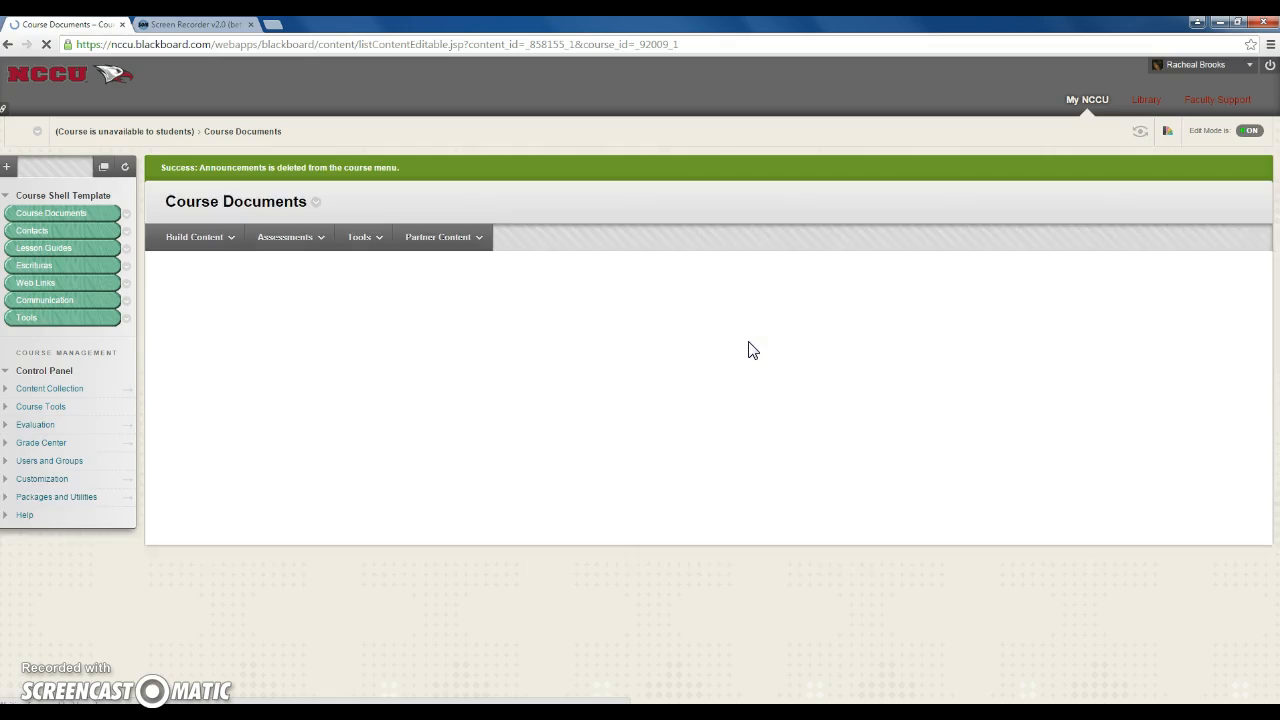
pyautogui.click(731, 380)
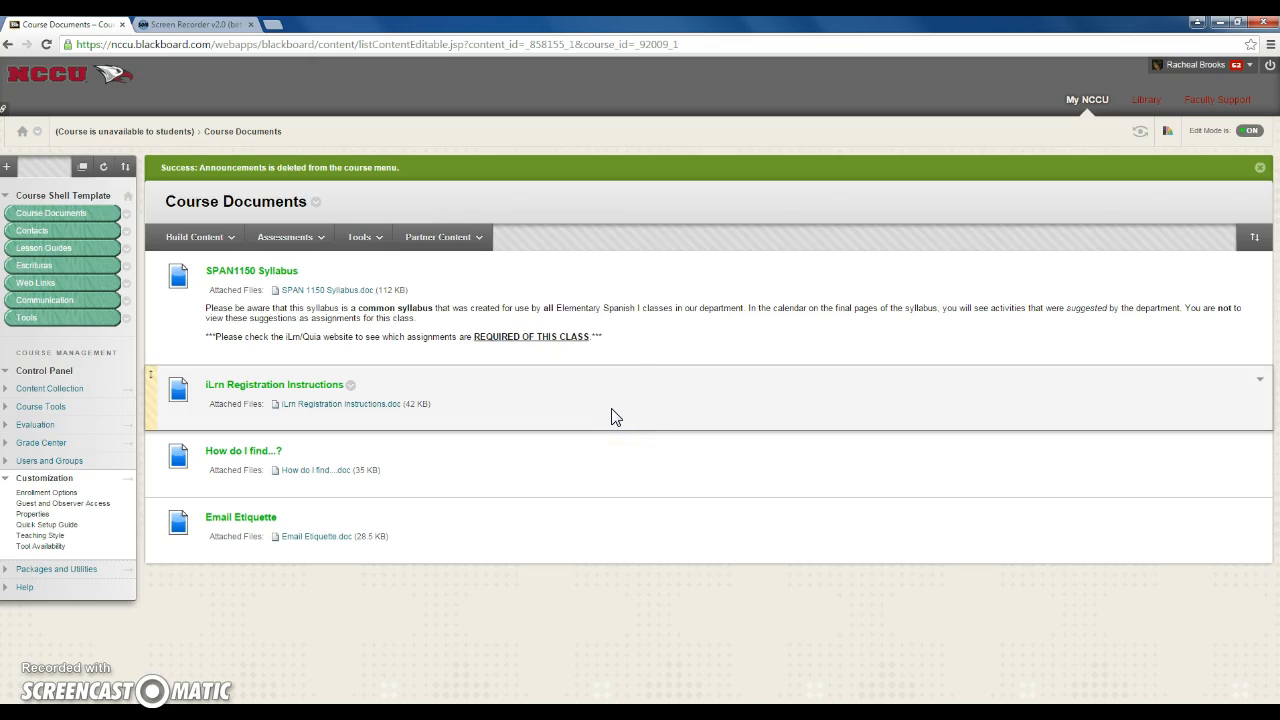
# Add a tool link named Welcome of type Announcements to the course menu and make it available to users
pyautogui.click(7, 166)
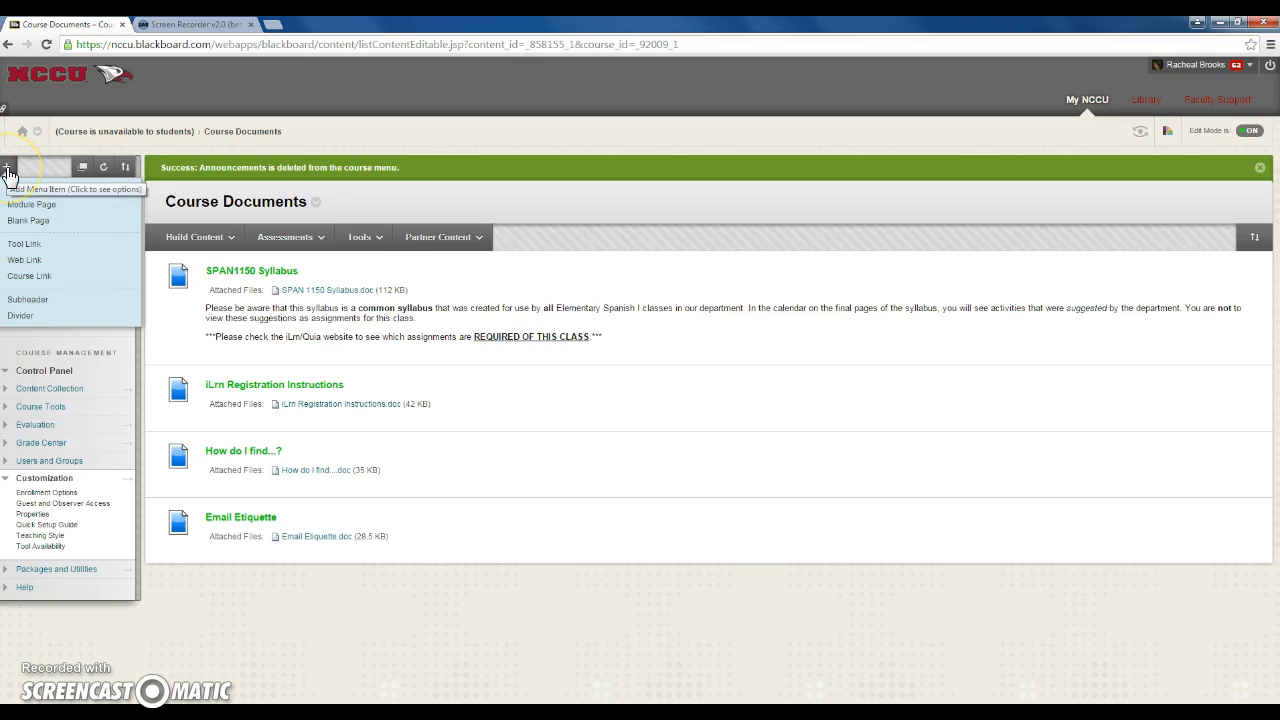
pyautogui.click(18, 246)
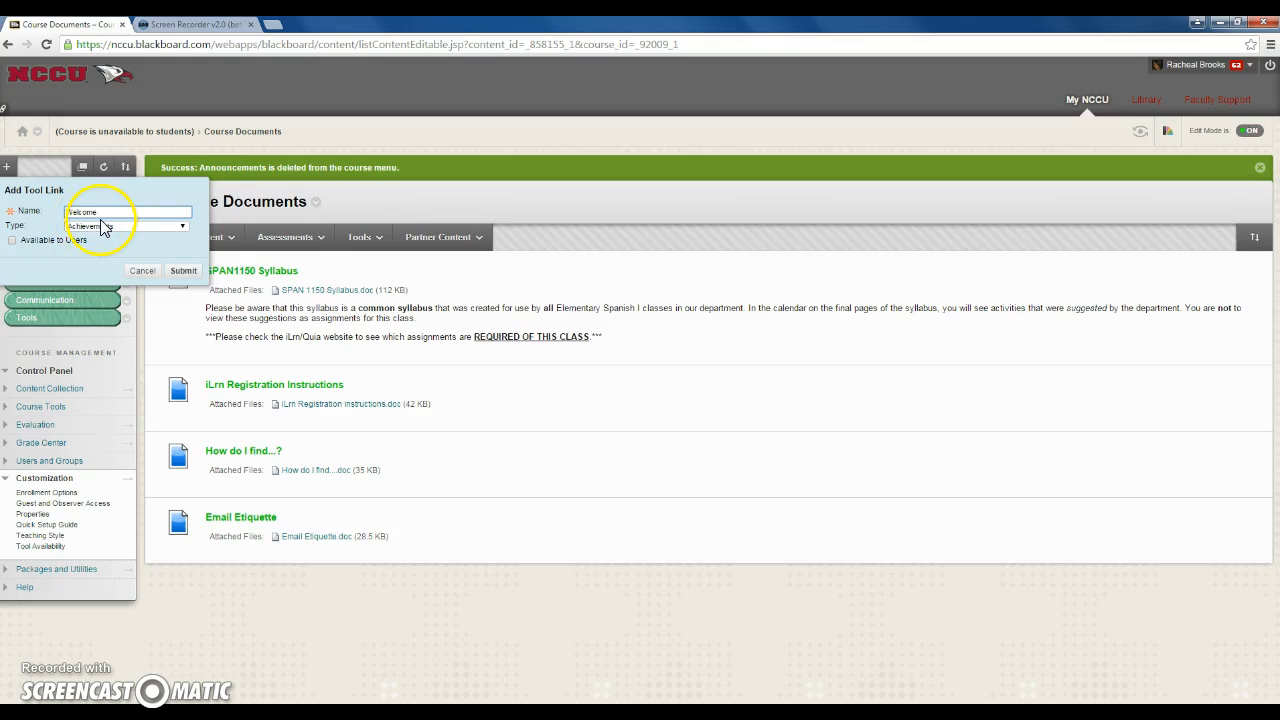
pyautogui.click(182, 228)
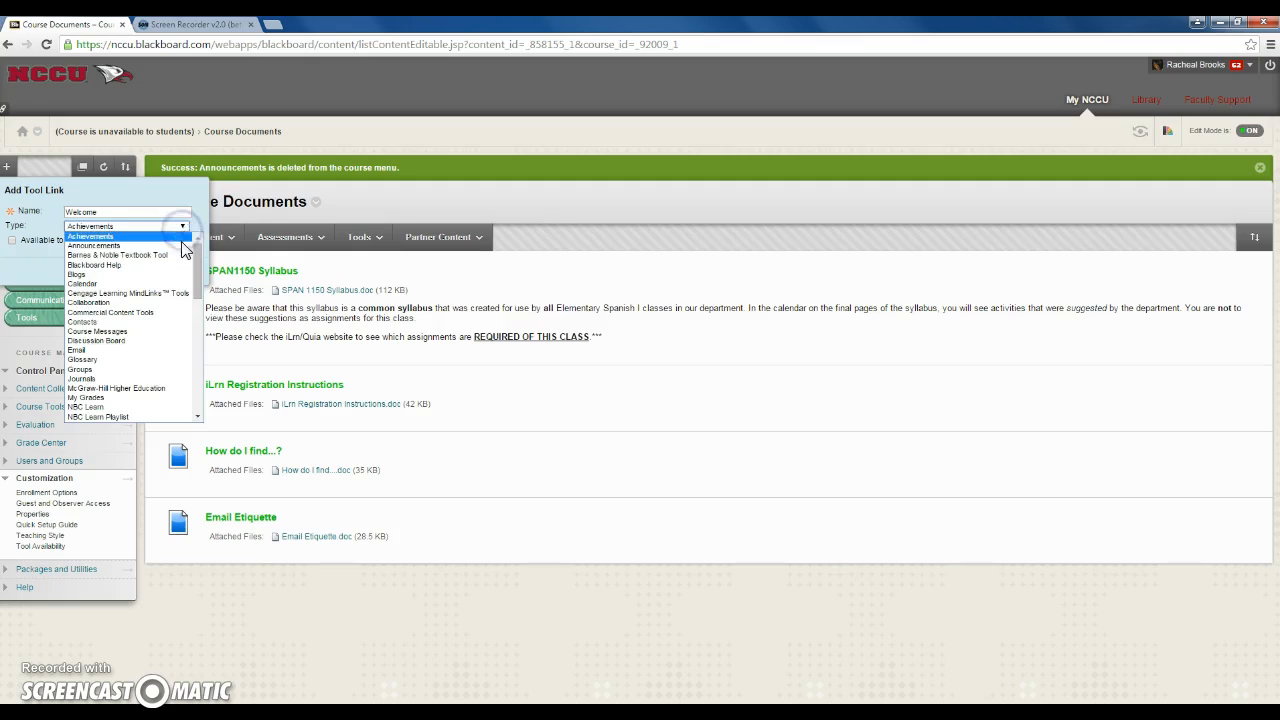
pyautogui.click(93, 245)
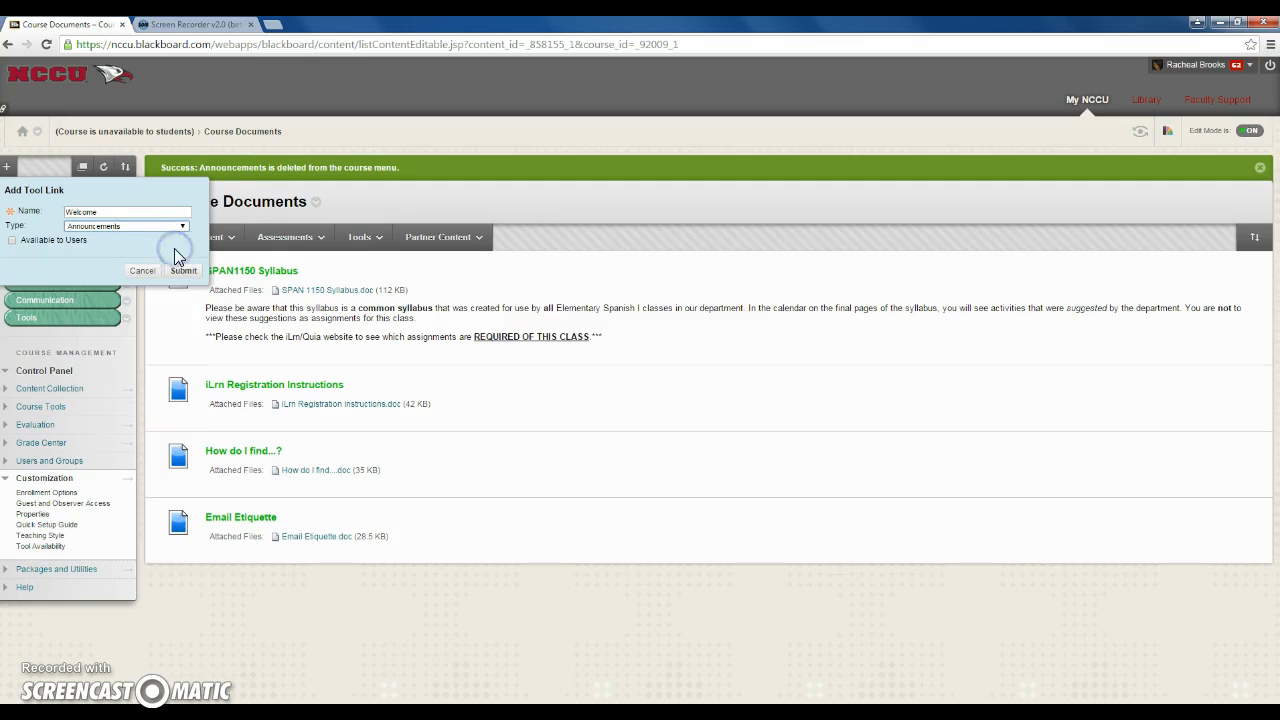
pyautogui.click(12, 242)
pyautogui.click(182, 271)
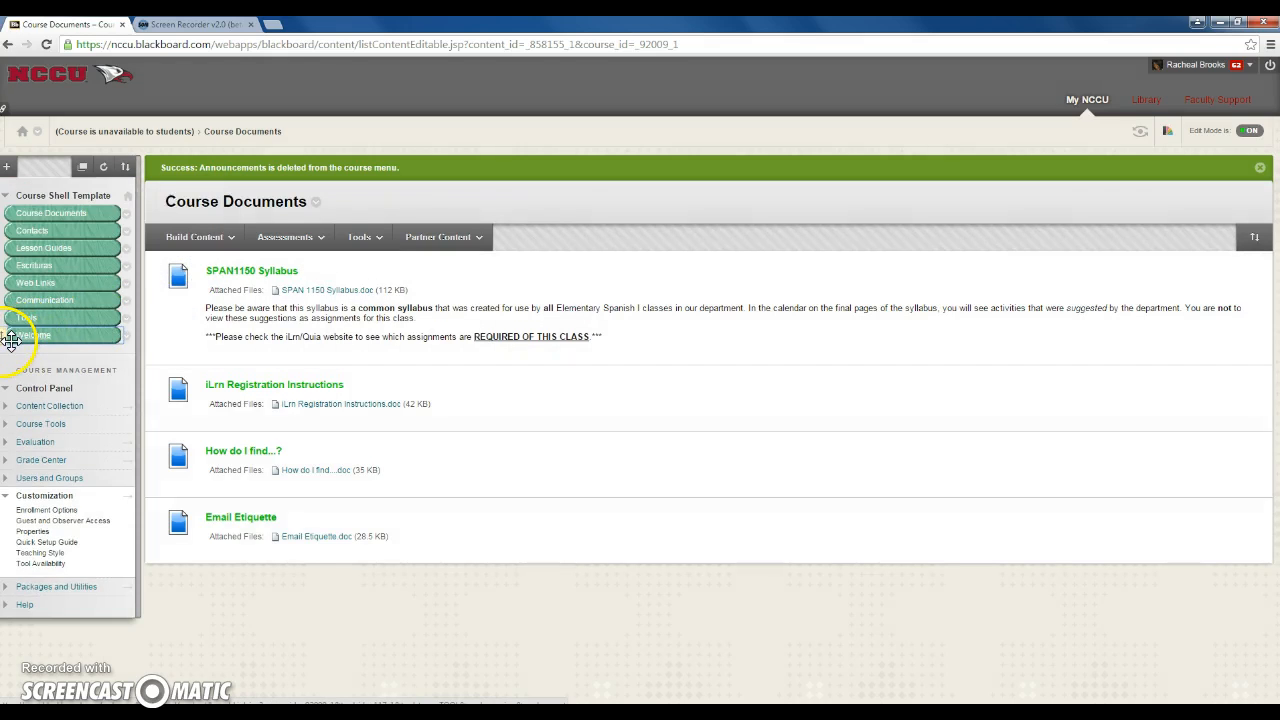
# Move the Welcome link above Course Documents as the first course menu item and open its page
pyautogui.click(11, 338)
pyautogui.moveTo(11, 338); pyautogui.dragTo(11, 213)
pyautogui.click(72, 212)
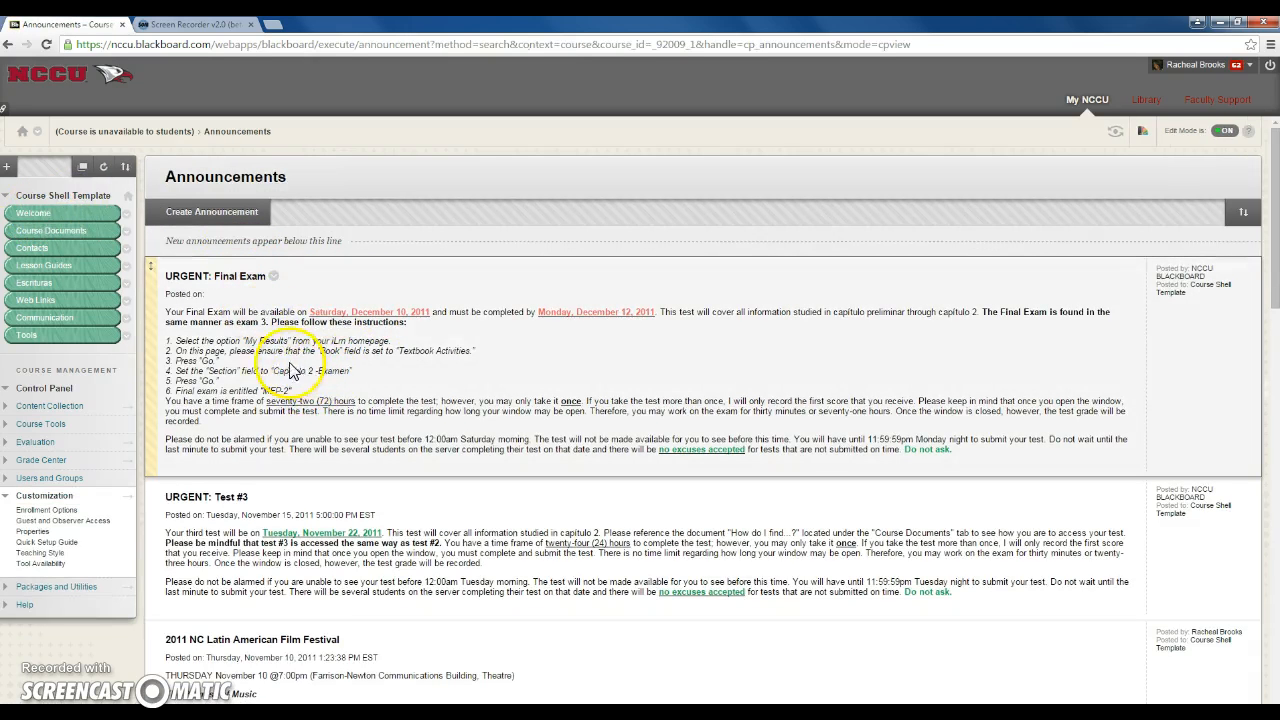
# Delete the "URGENT: Final Exam" and "URGENT: Test #3" announcements
pyautogui.moveTo(257, 285)
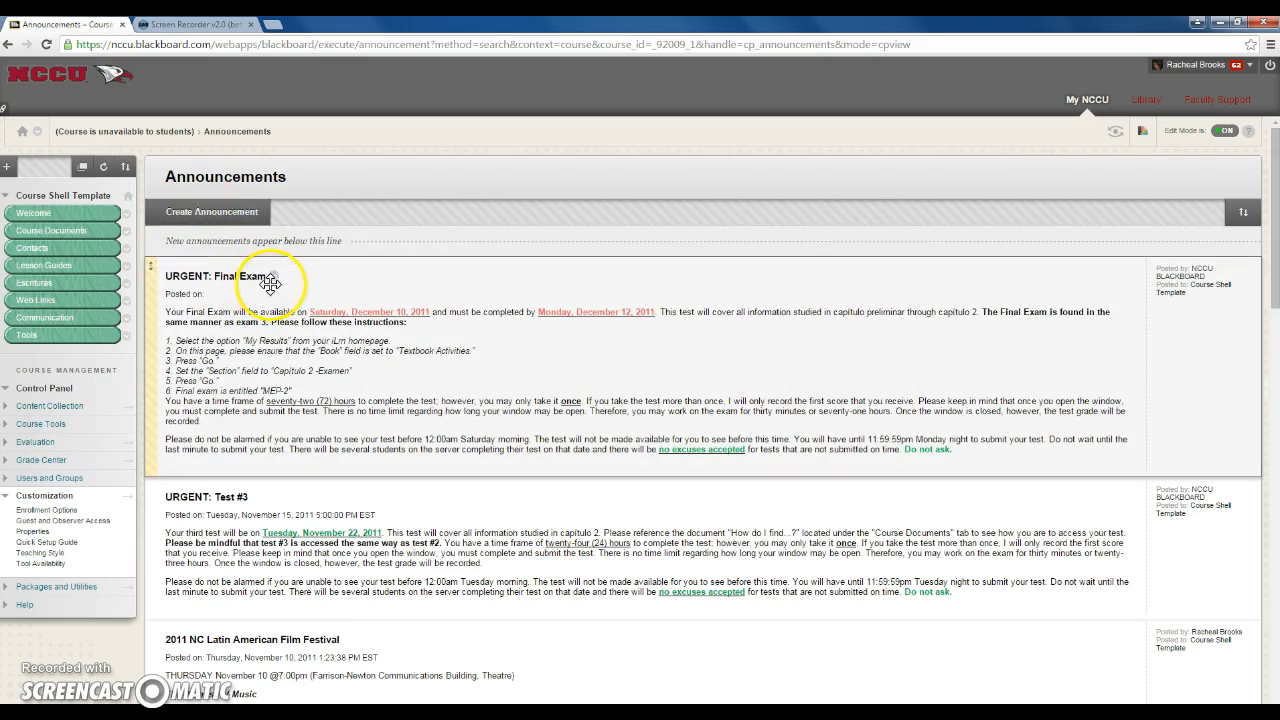
pyautogui.click(273, 277)
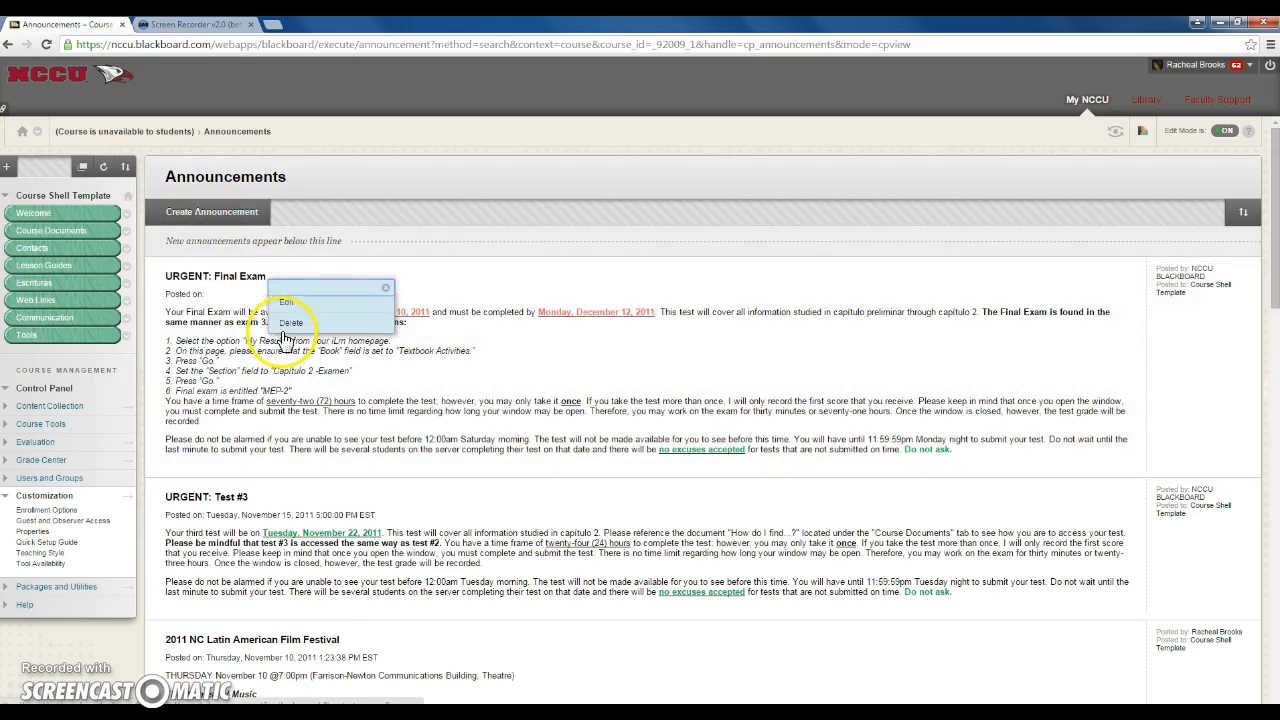
pyautogui.click(291, 323)
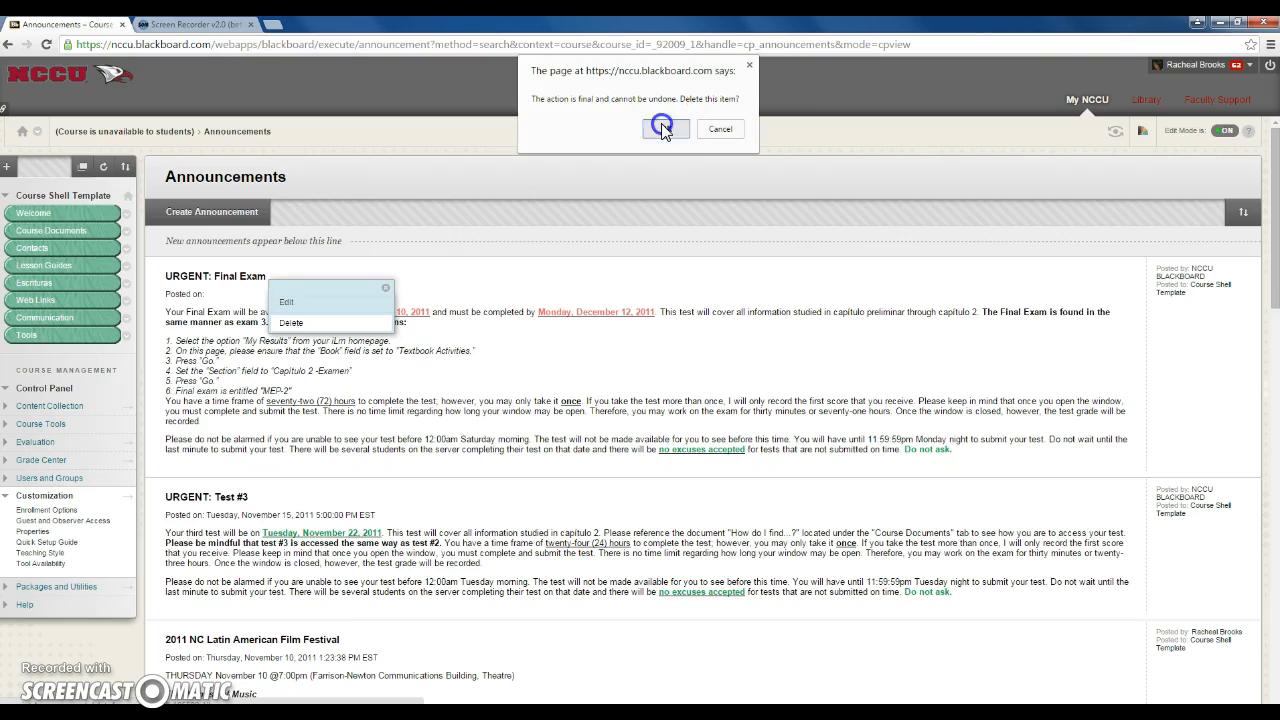
pyautogui.click(664, 128)
pyautogui.click(256, 302)
pyautogui.click(272, 347)
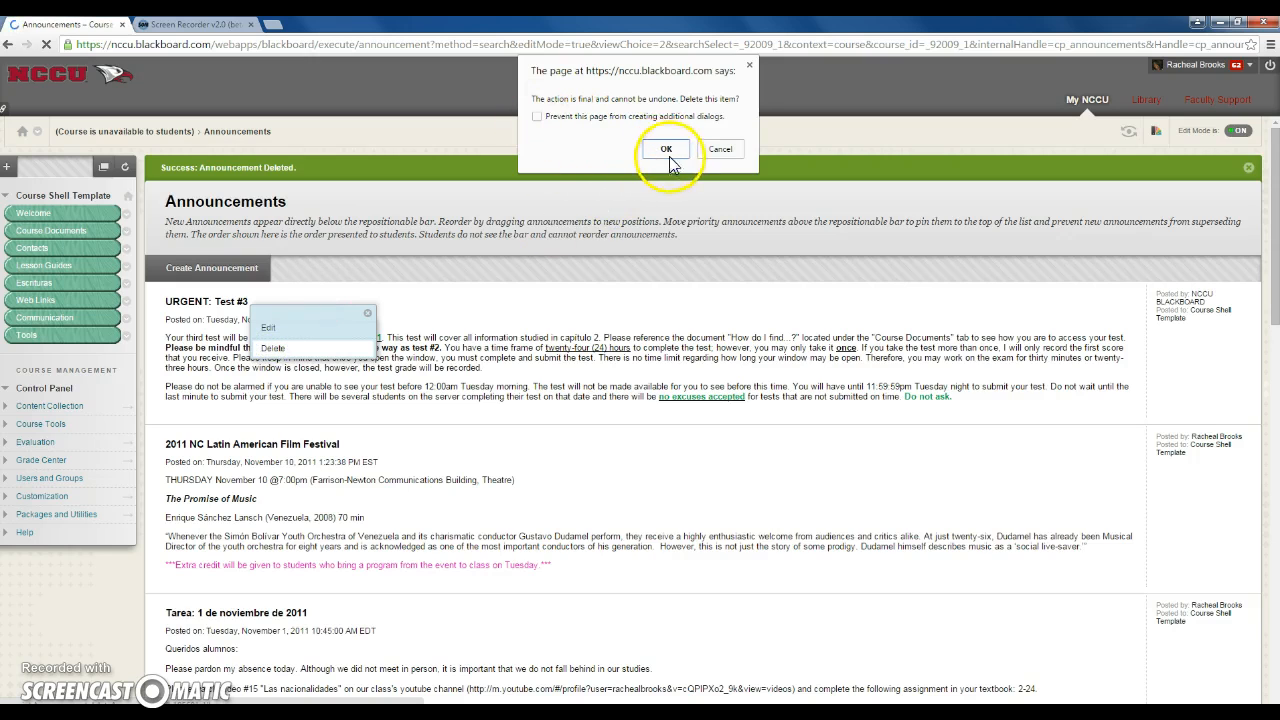
pyautogui.click(666, 150)
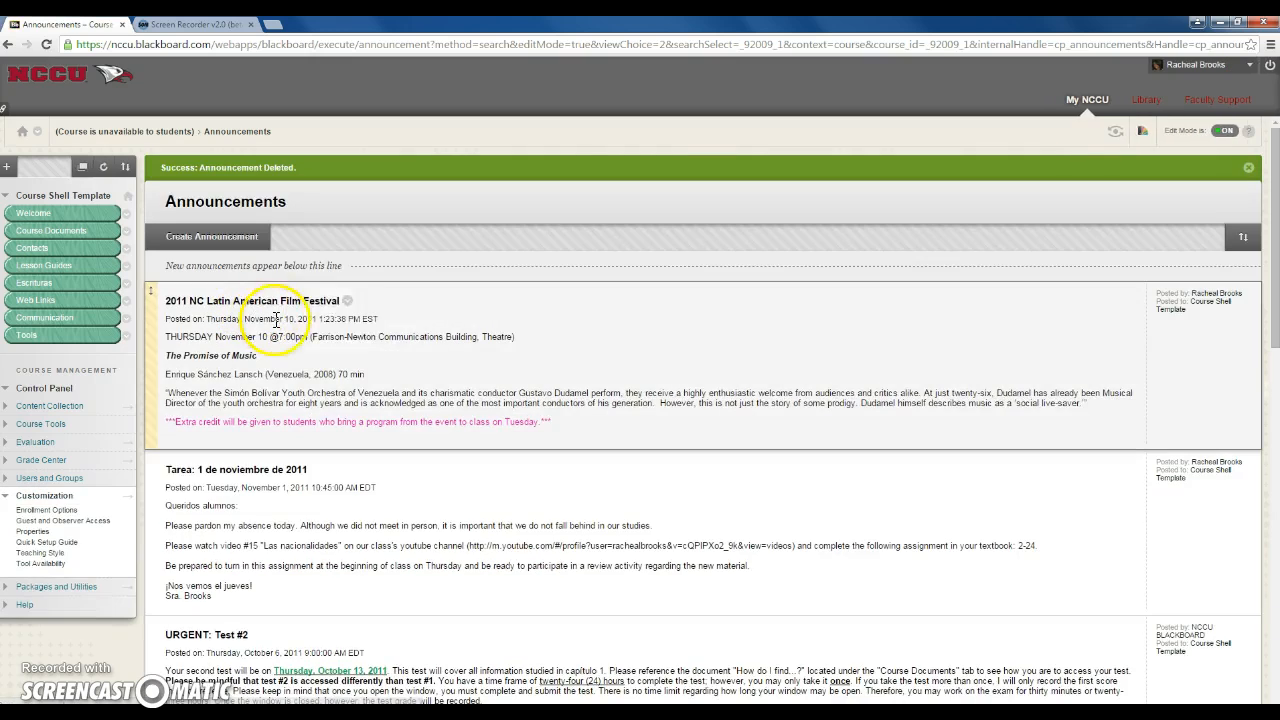
# Delete the "2011 NC Latin American Film Festival" and "Tarea: 1 de noviembre de 2011" announcements
pyautogui.click(348, 310)
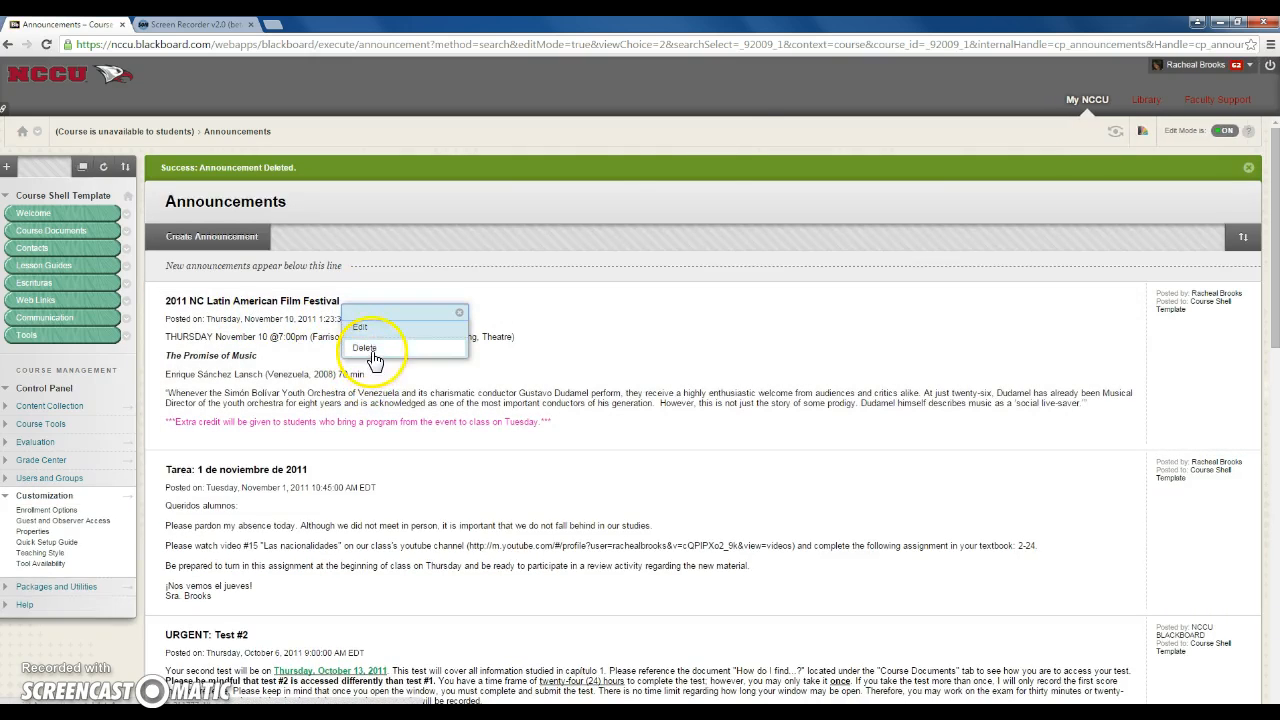
pyautogui.click(366, 348)
pyautogui.click(668, 155)
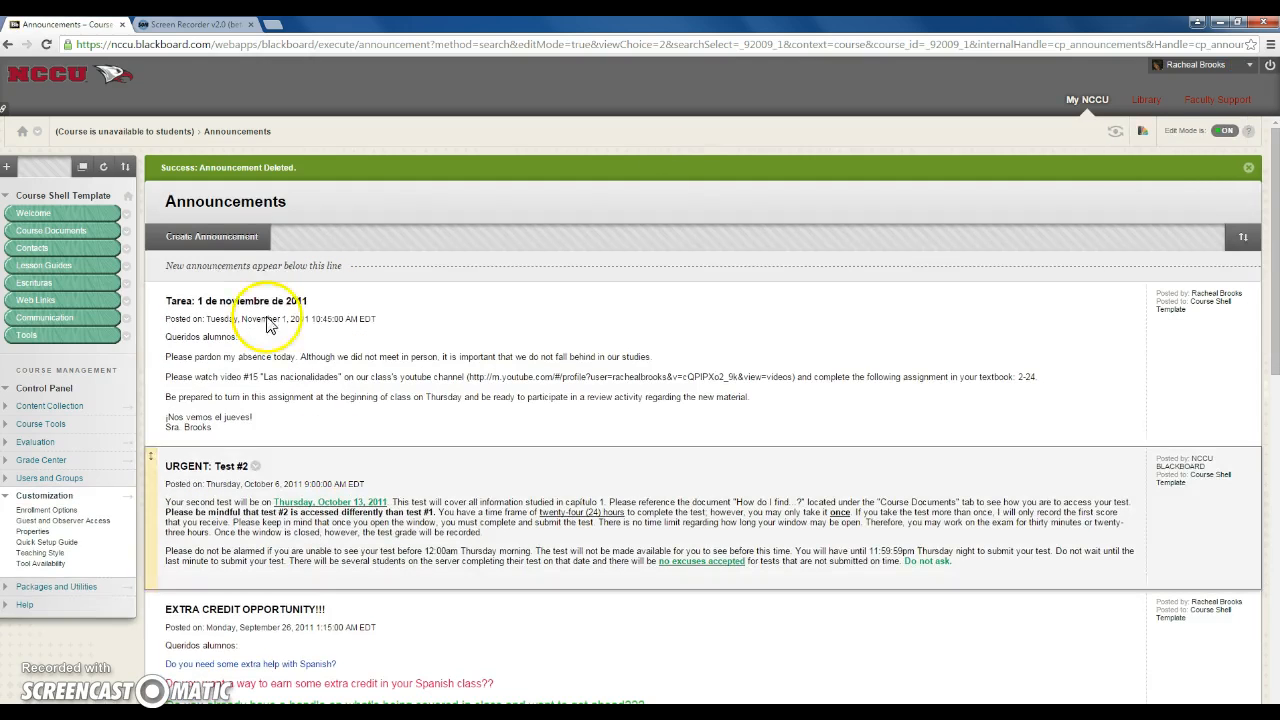
pyautogui.click(316, 302)
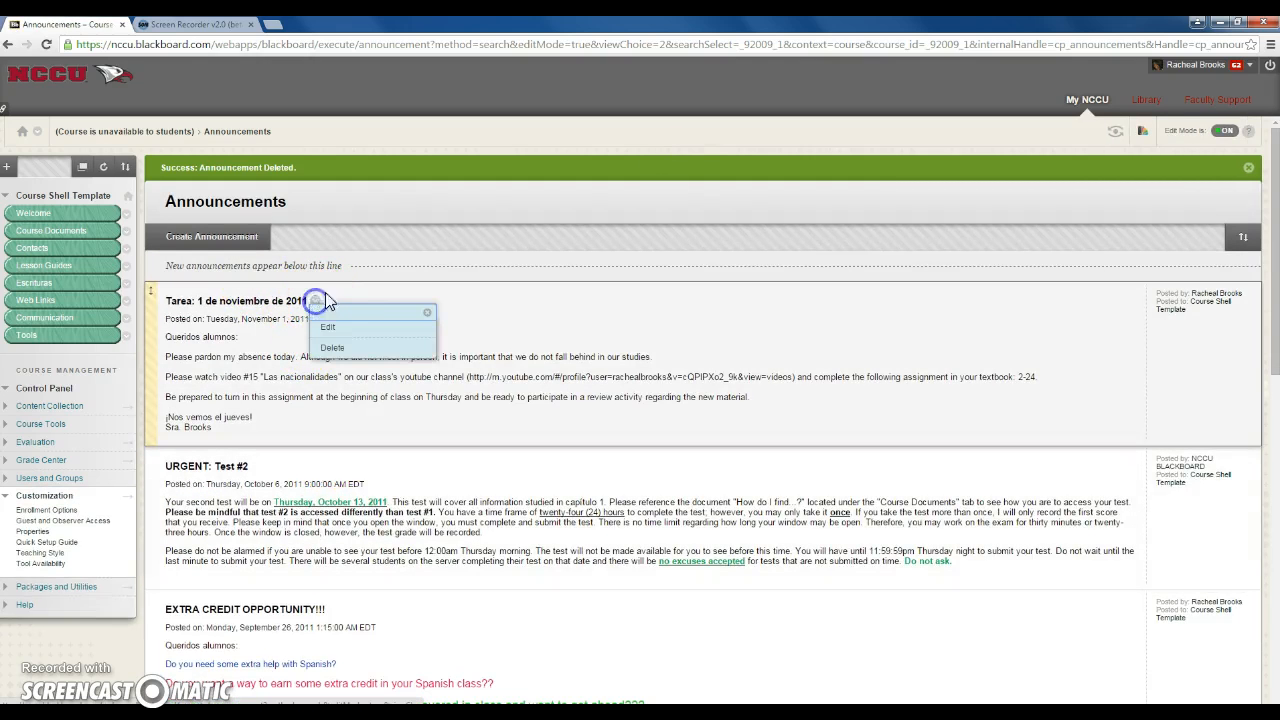
pyautogui.click(333, 345)
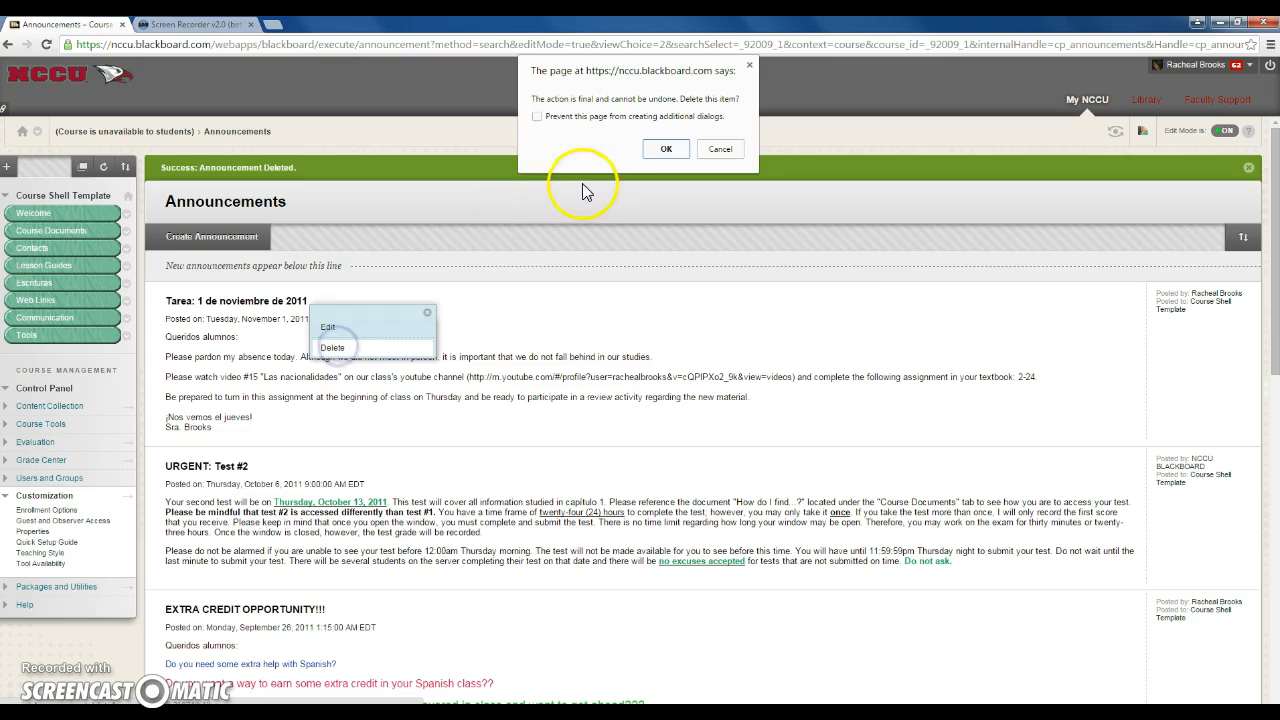
pyautogui.click(665, 149)
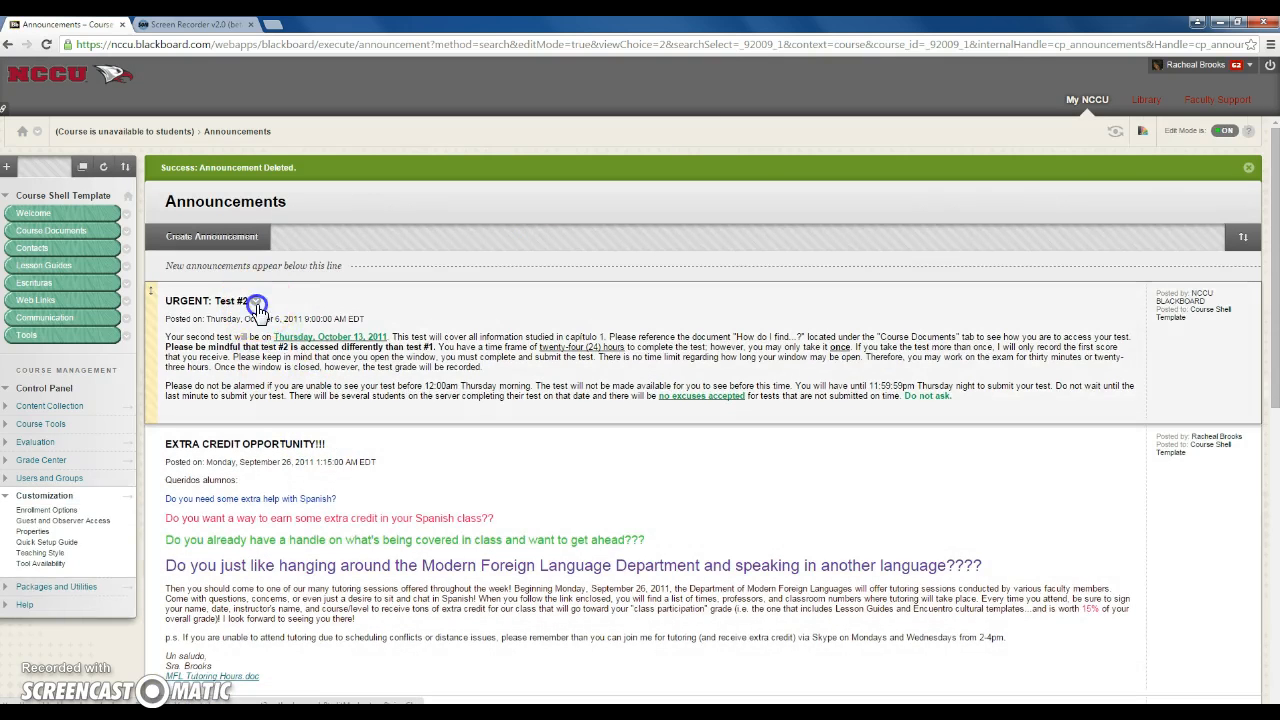
# Delete the "URGENT: Test #2" and "EXTRA CREDIT OPPORTUNITY!!!" announcements
pyautogui.click(257, 302)
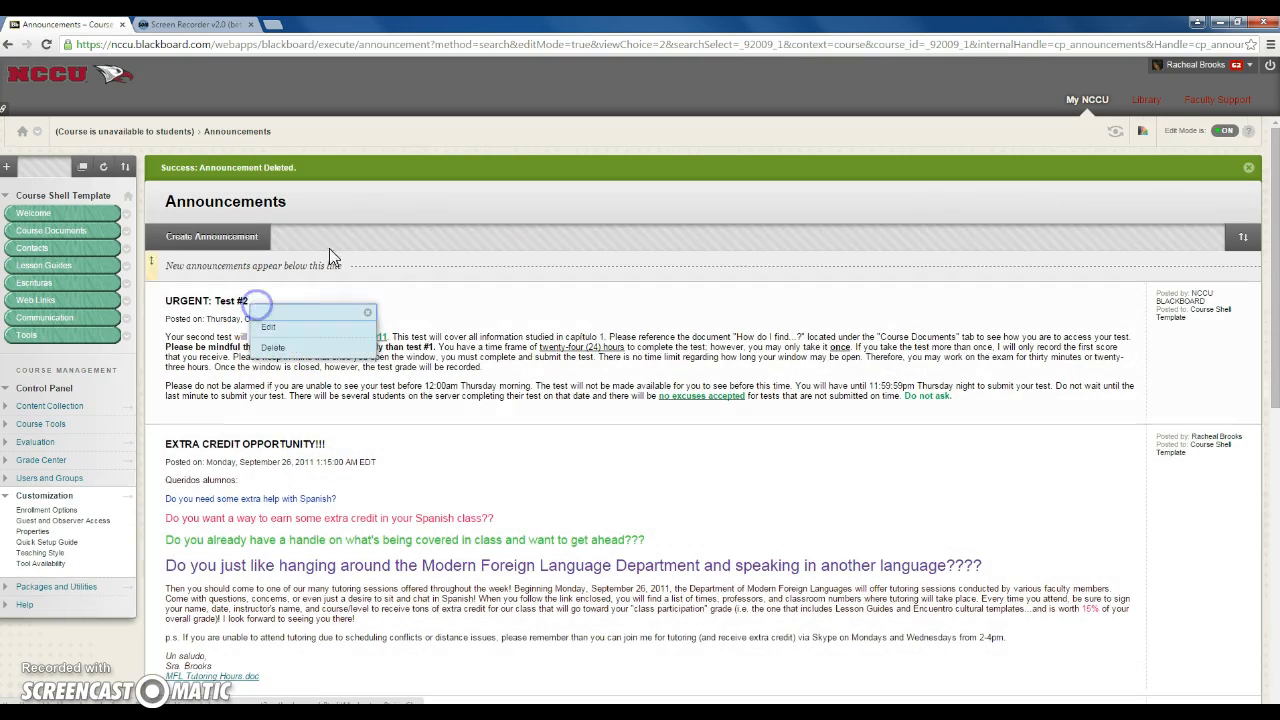
pyautogui.click(273, 347)
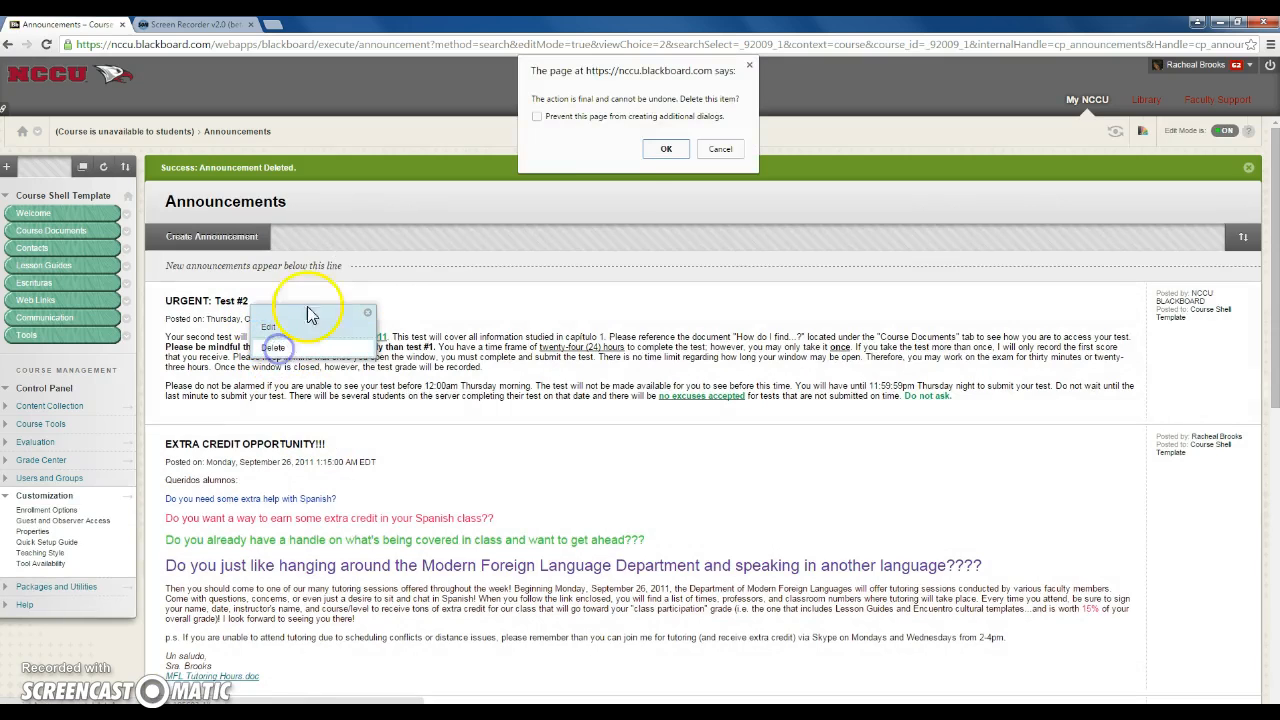
pyautogui.click(652, 149)
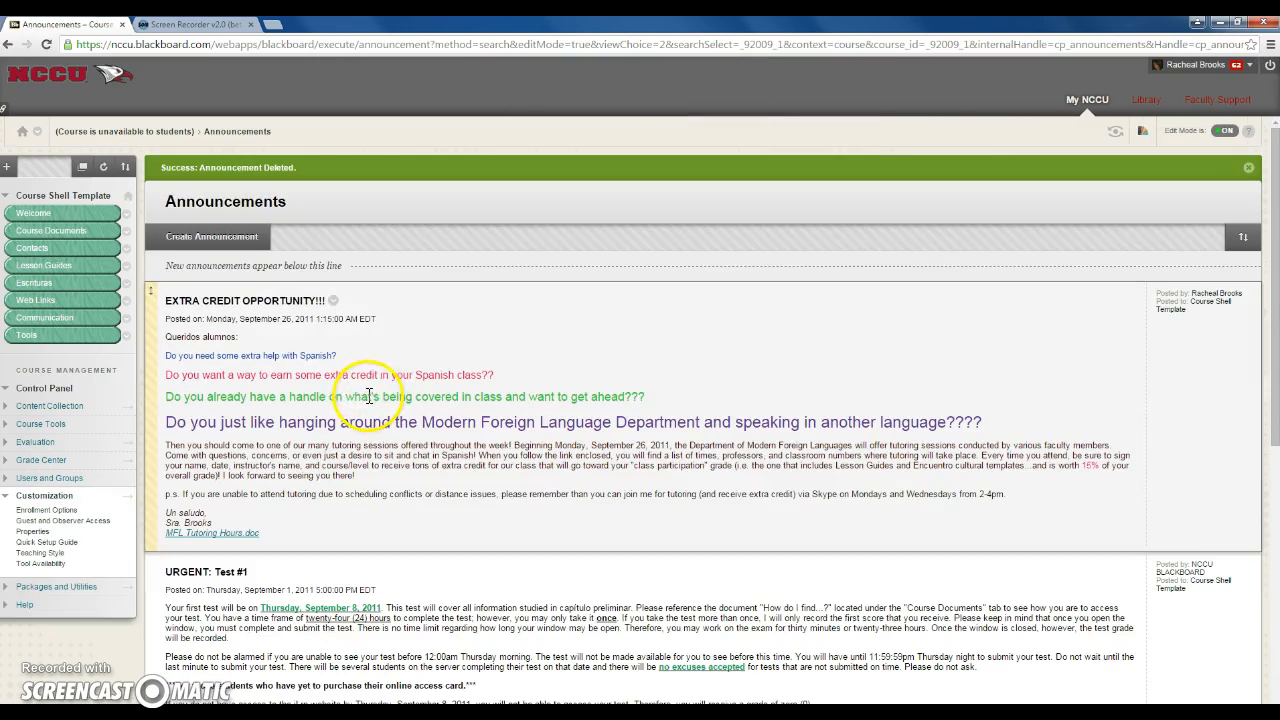
pyautogui.click(334, 302)
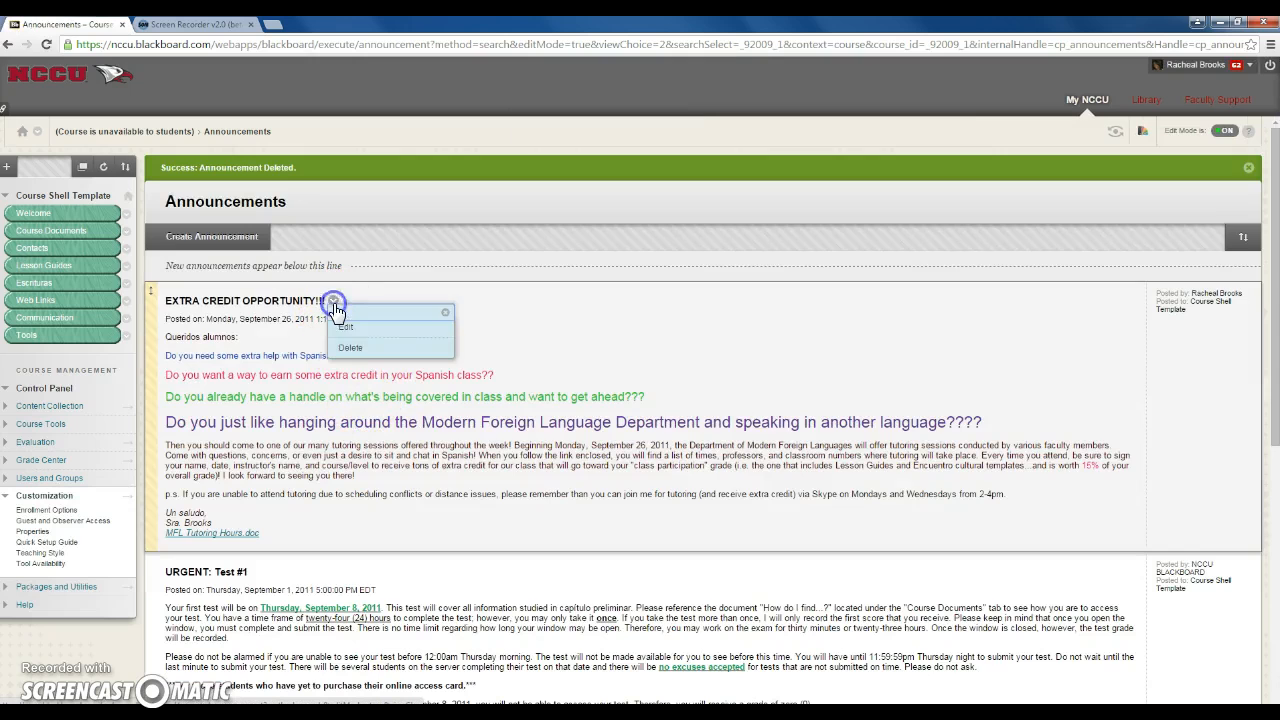
pyautogui.click(354, 350)
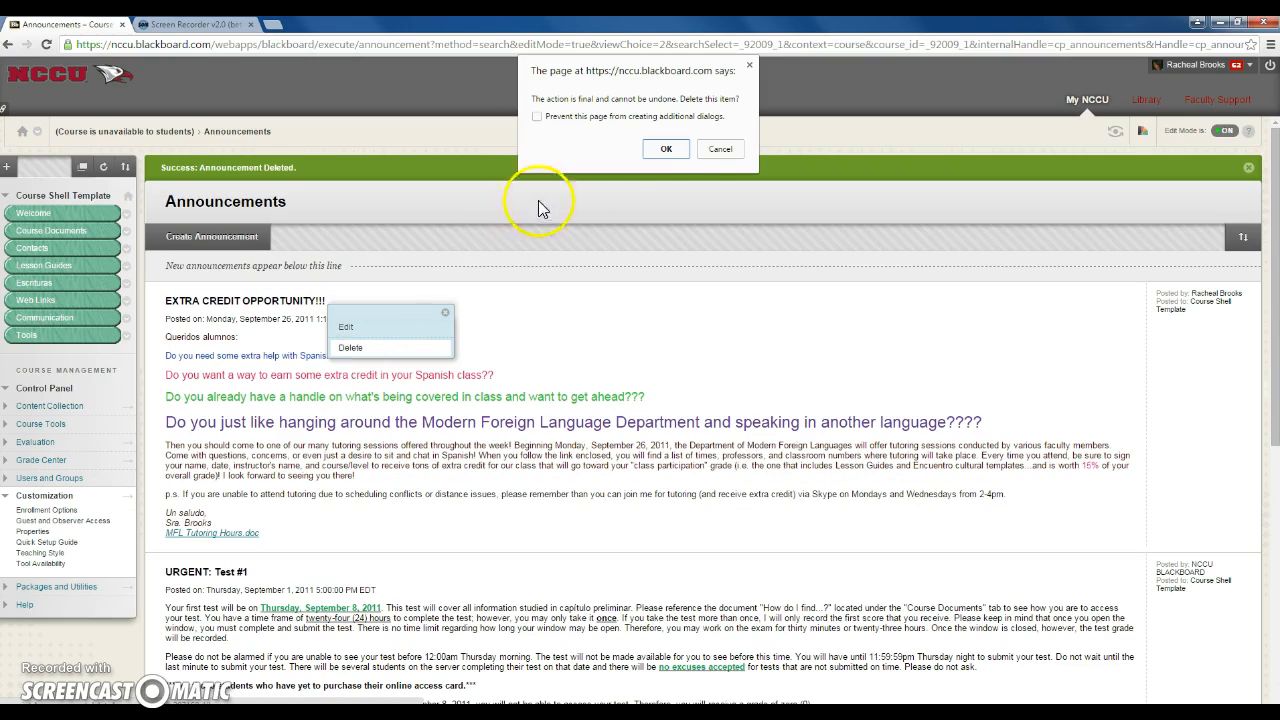
pyautogui.click(665, 149)
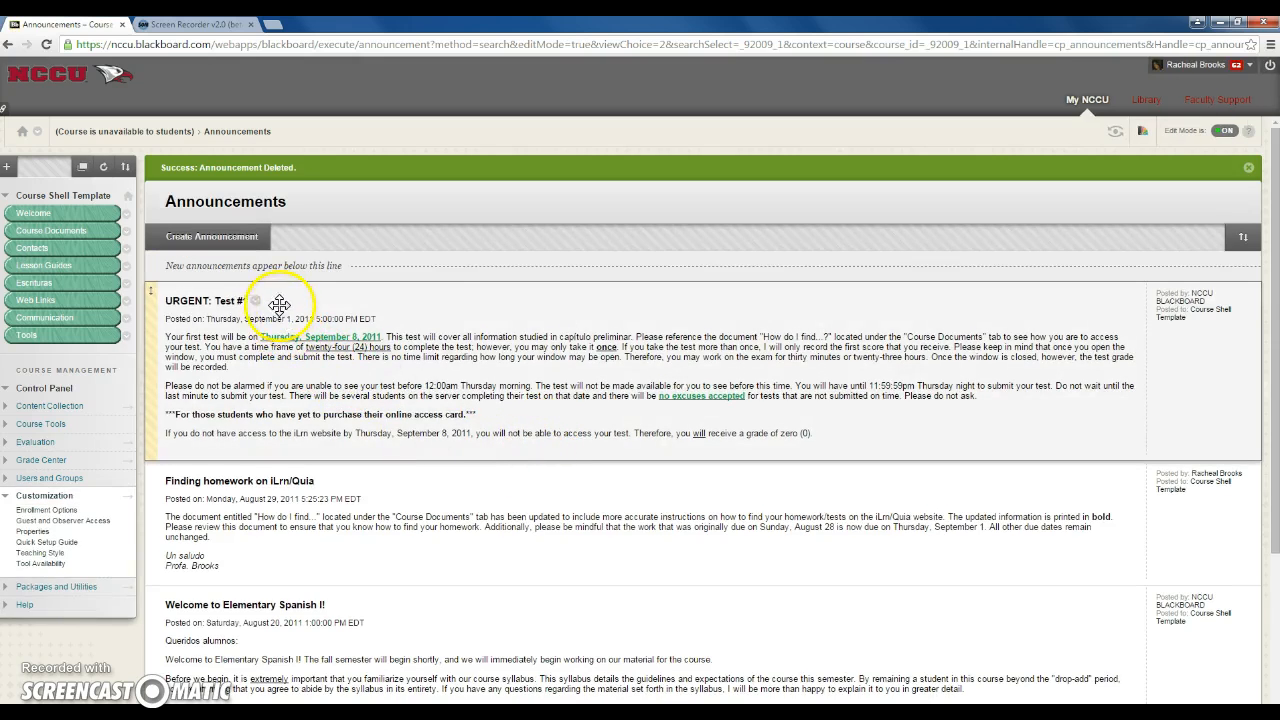
# Delete the "URGENT: Test #1" and "Finding homework on iLrn/Quia" announcements, keeping the "Welcome to Elementary Spanish I!" announcement
pyautogui.click(255, 301)
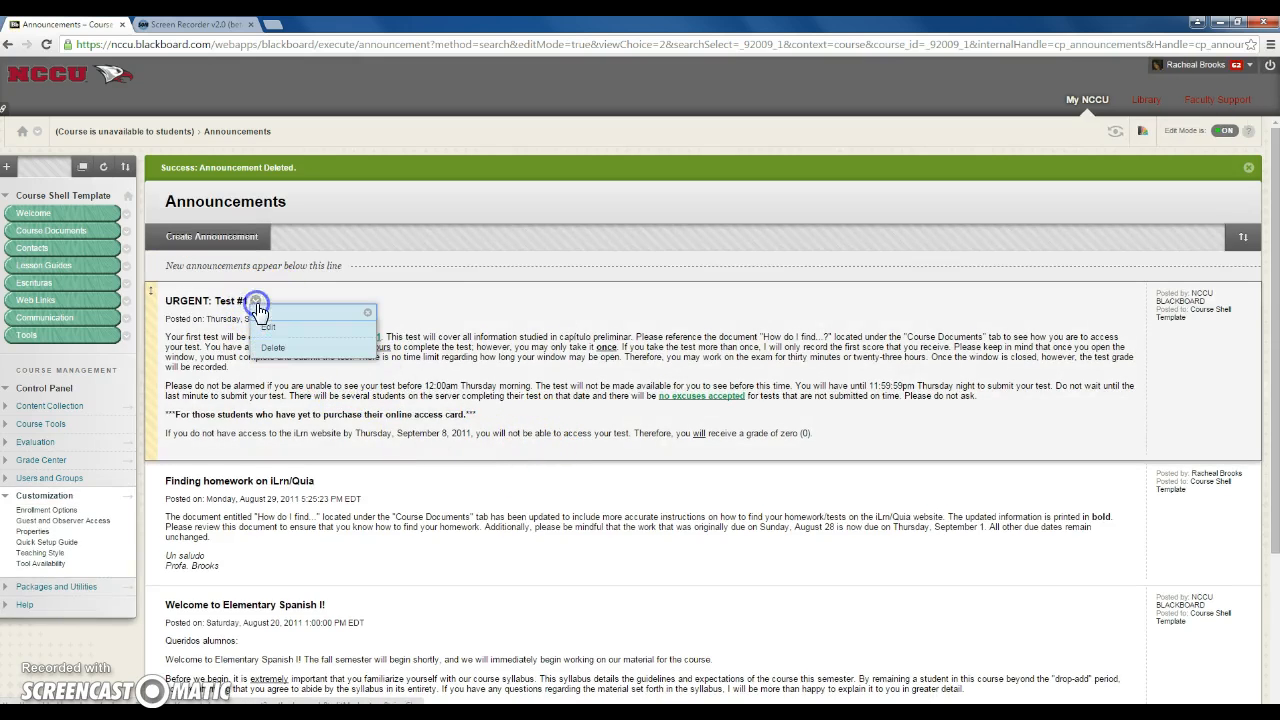
pyautogui.click(275, 350)
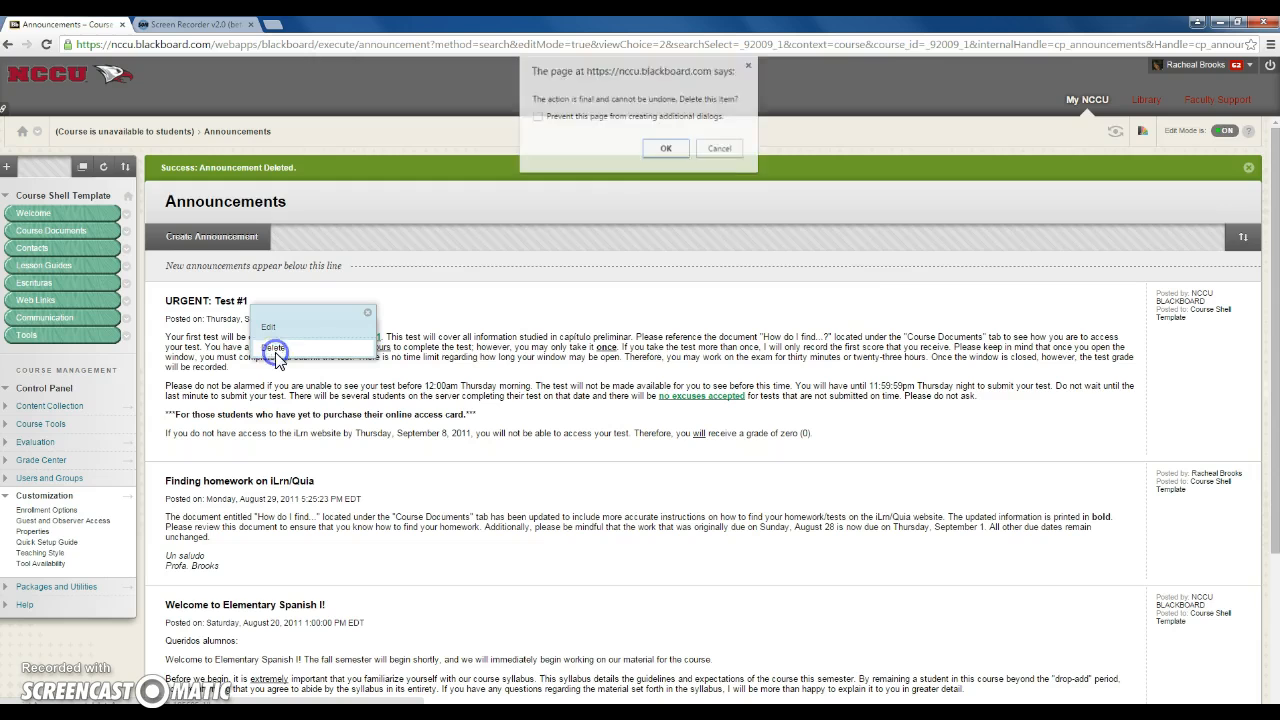
pyautogui.click(656, 149)
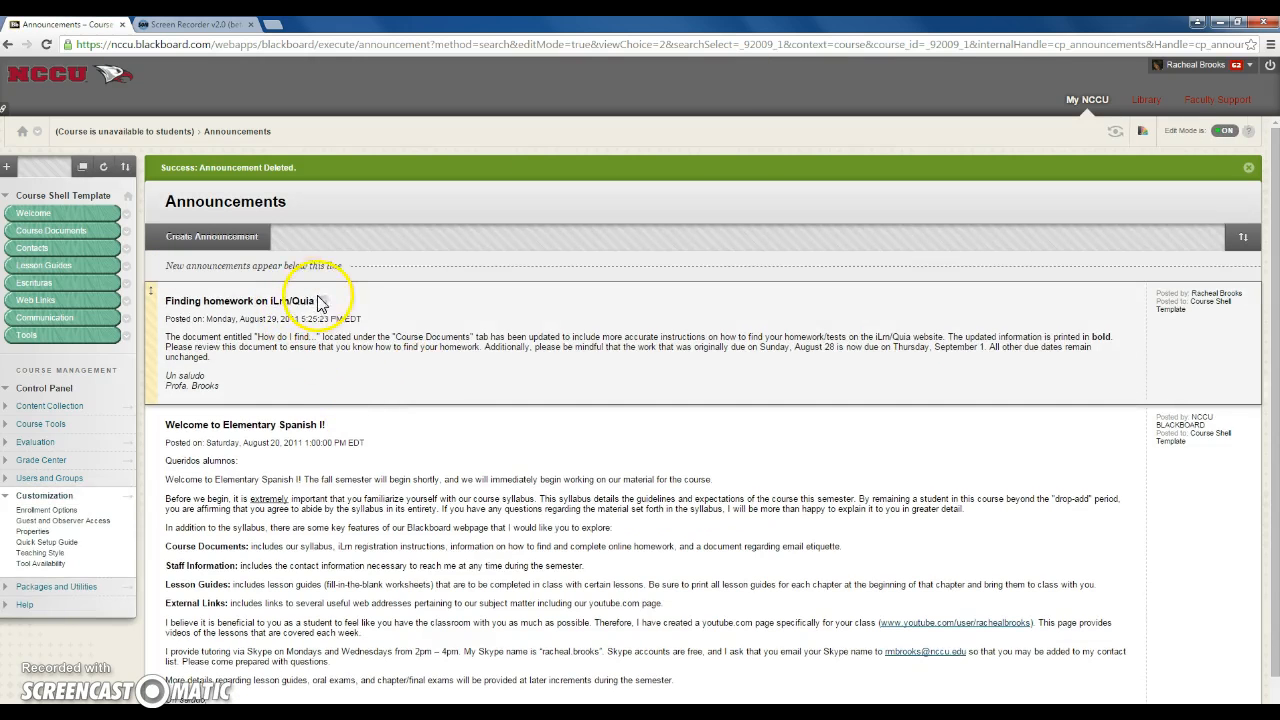
pyautogui.click(324, 302)
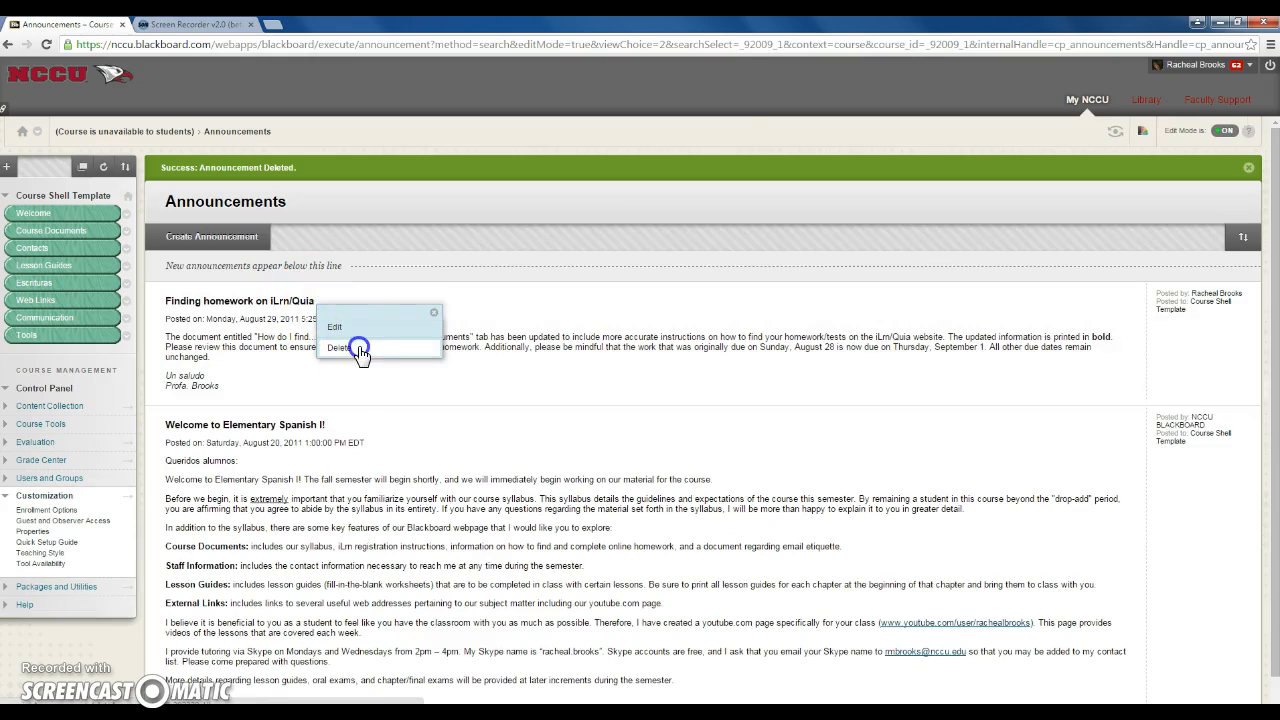
pyautogui.click(349, 348)
pyautogui.click(666, 152)
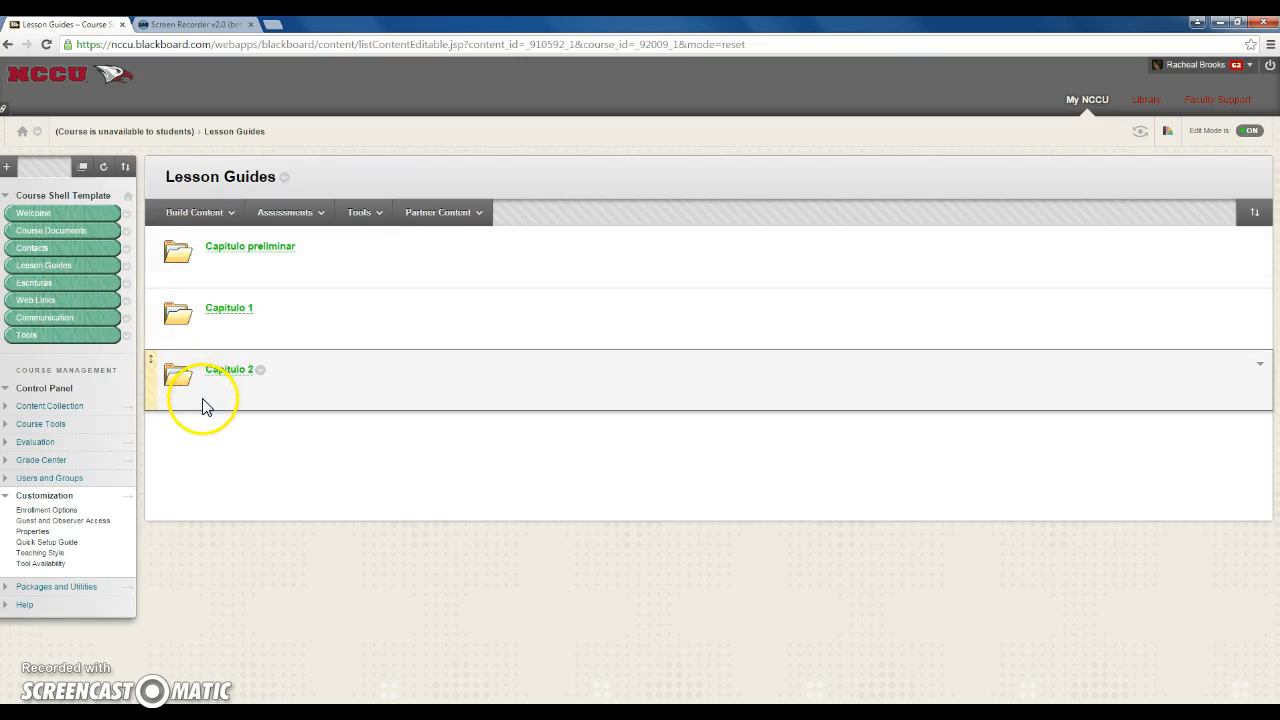
# Check the Escrituras content area and open the Course Copy utility
pyautogui.click(33, 288)
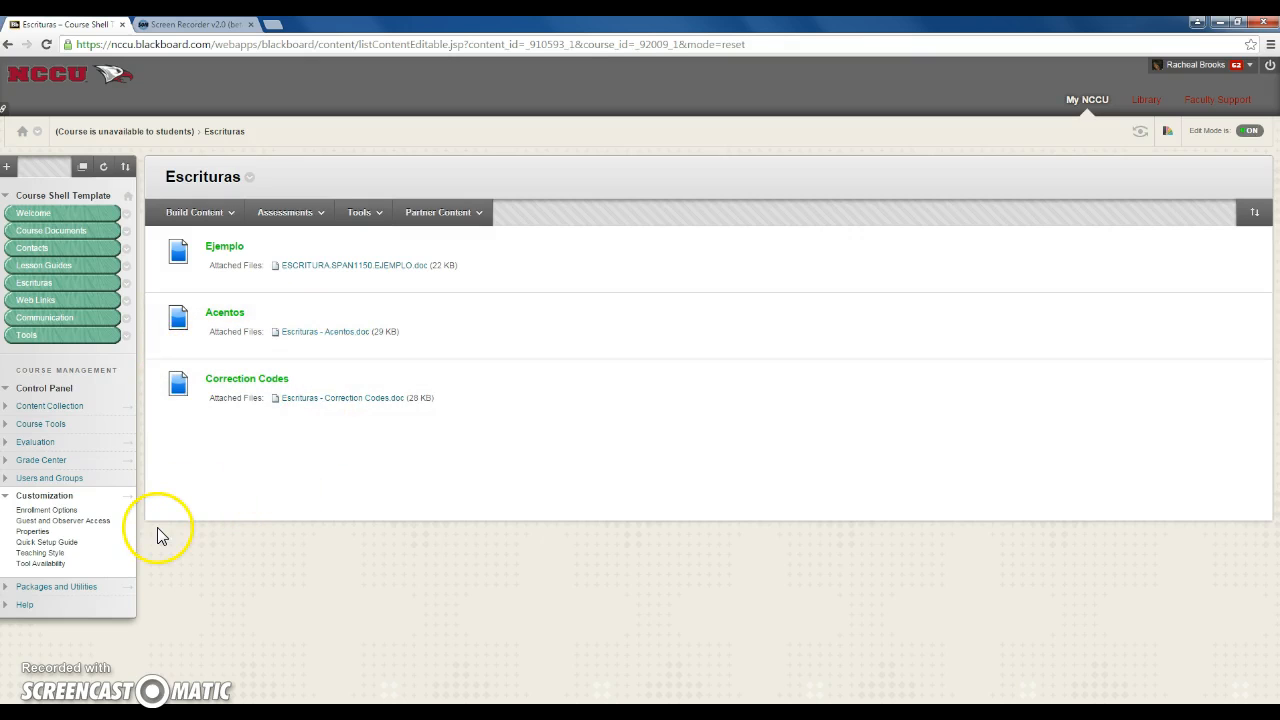
pyautogui.click(7, 497)
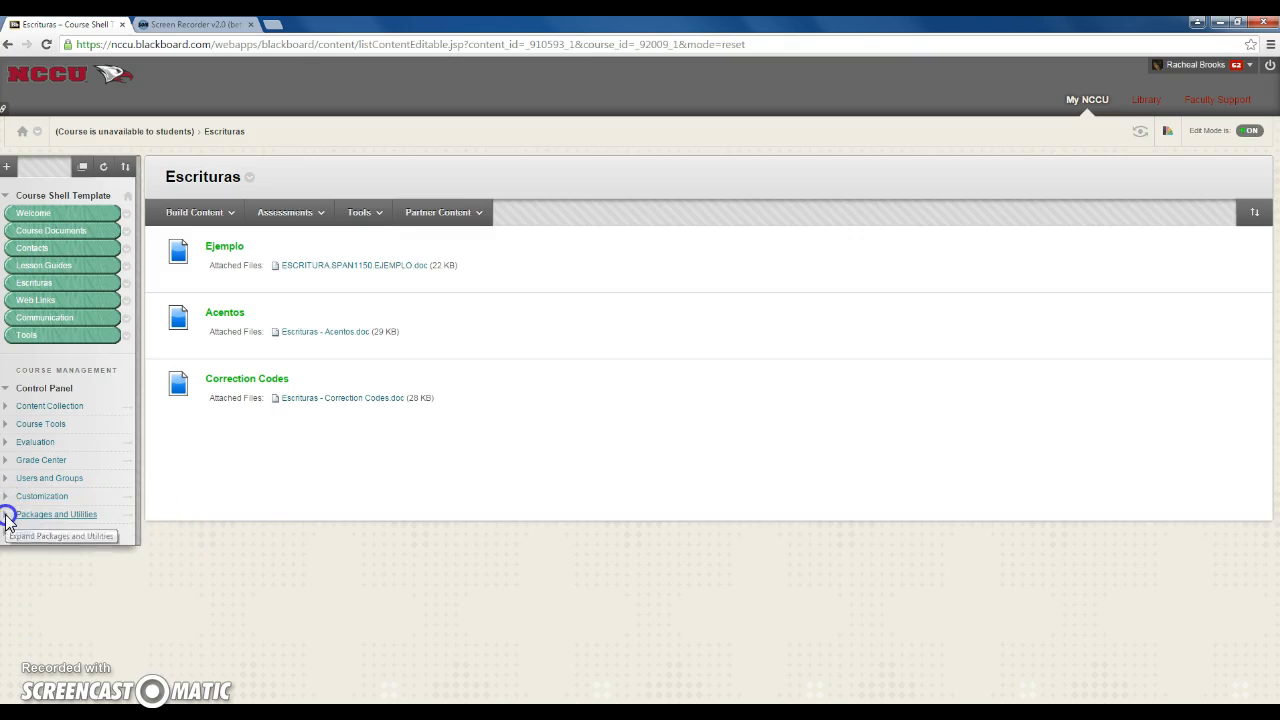
pyautogui.click(7, 517)
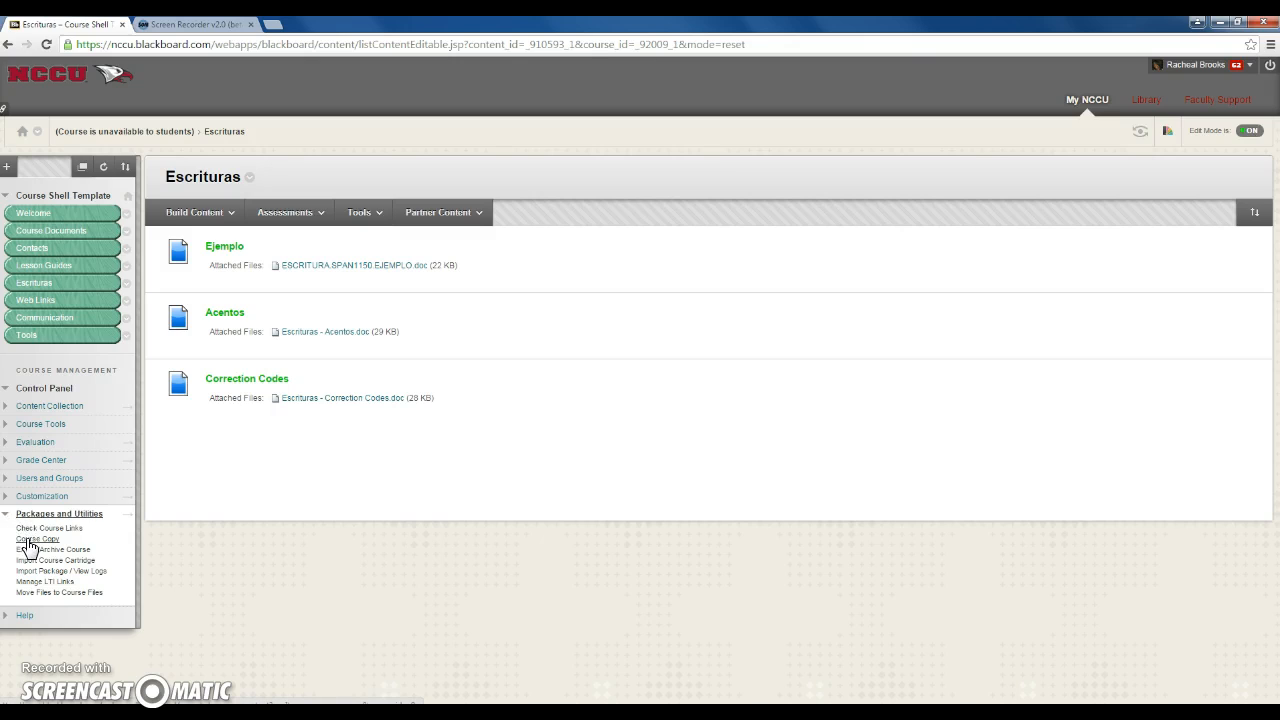
pyautogui.click(28, 541)
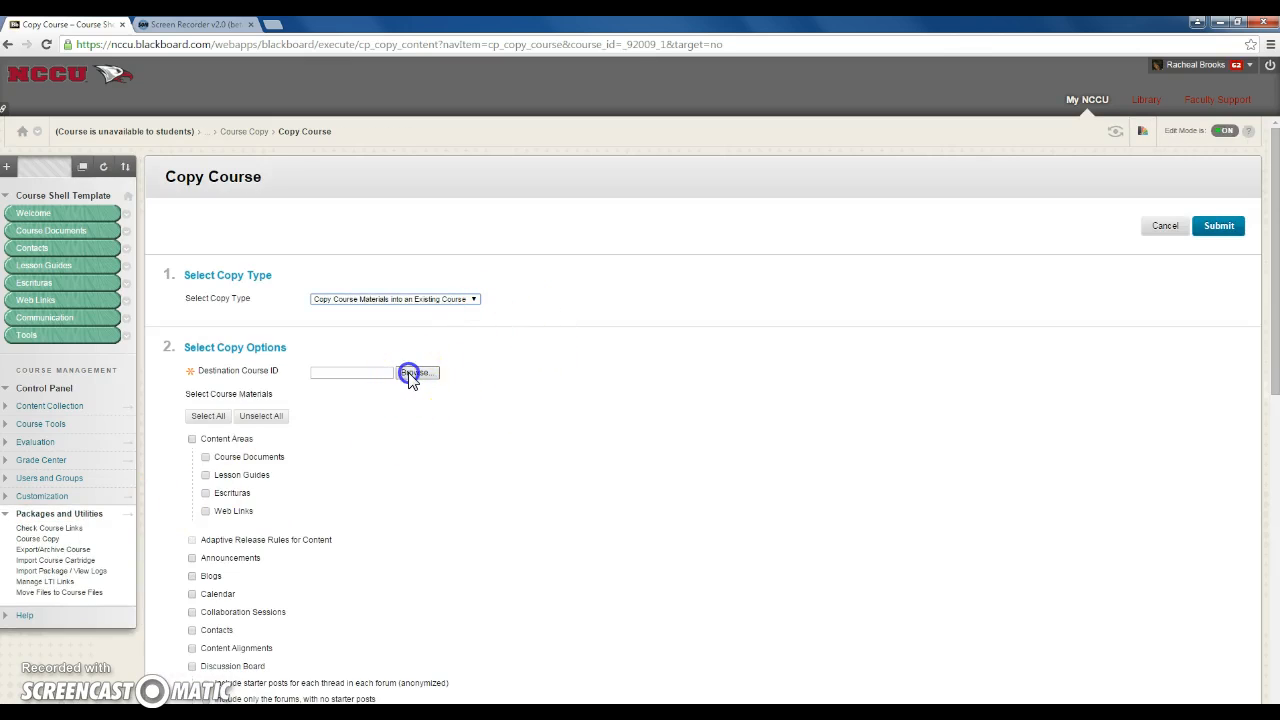
# Choose 2016Spring.SPAN2200.OL1 from the course list as the destination course of the copy
pyautogui.click(417, 373)
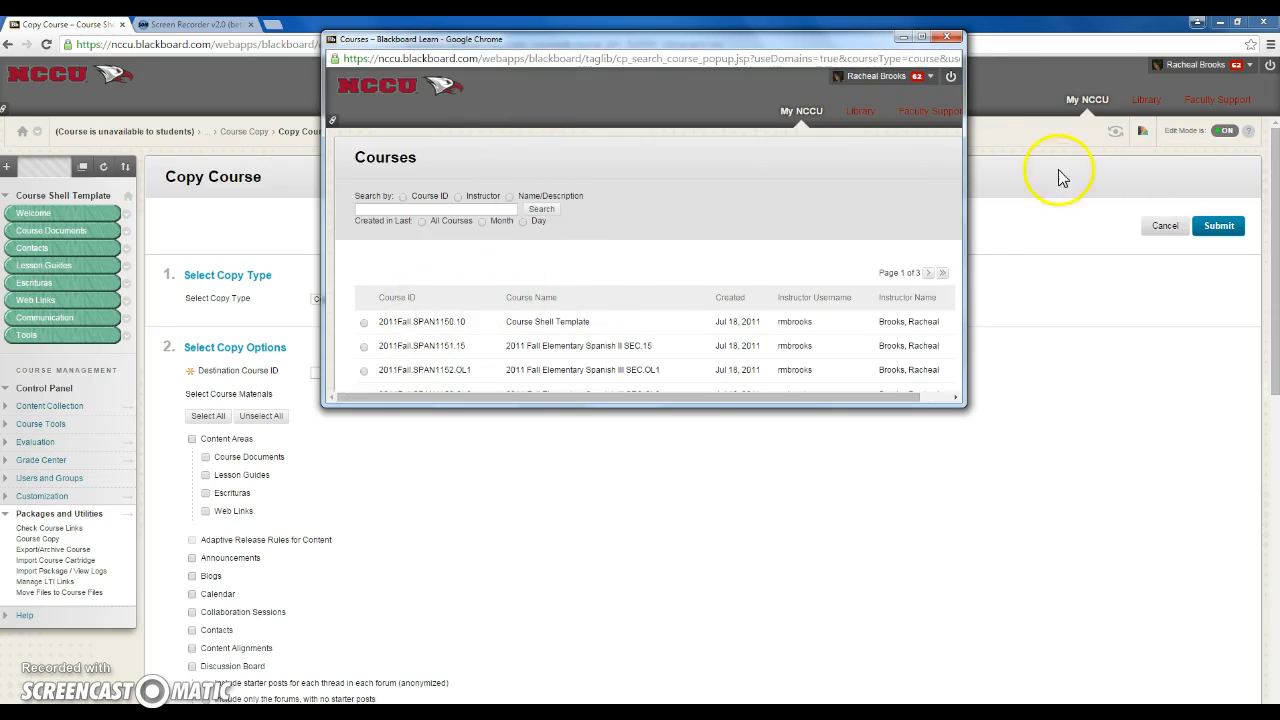
pyautogui.click(946, 277)
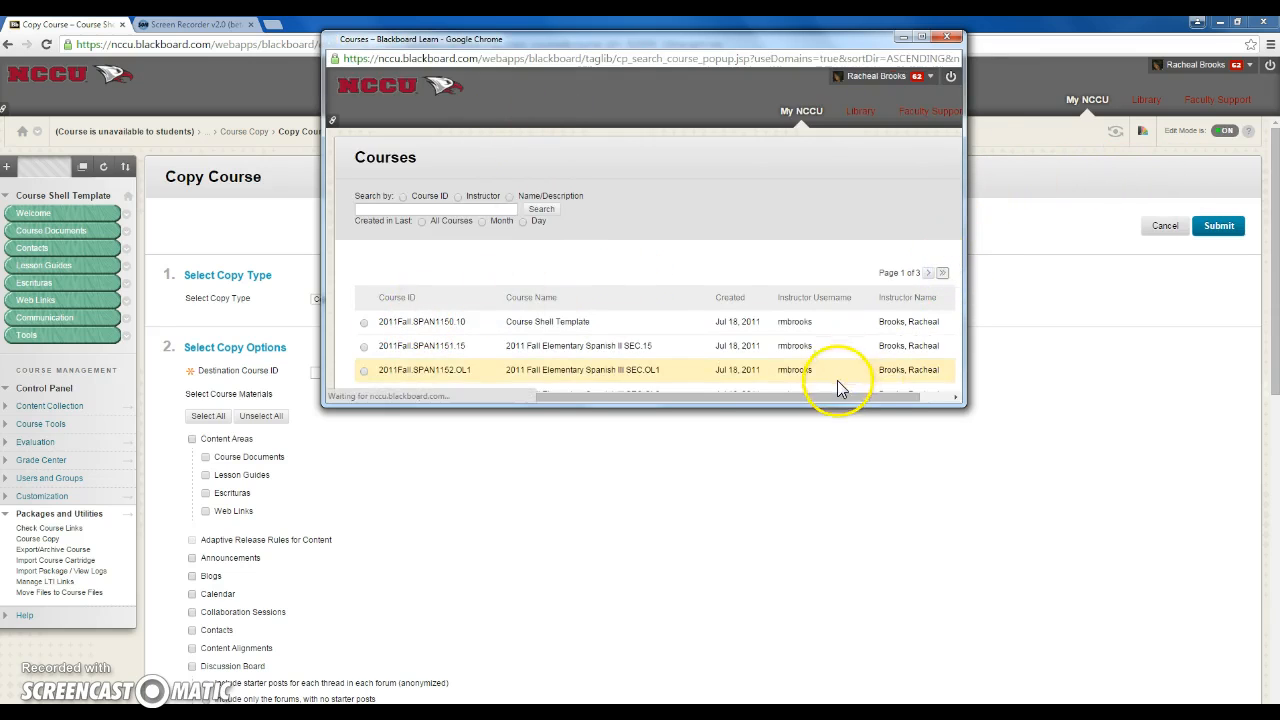
pyautogui.scroll(-5, 742, 316)
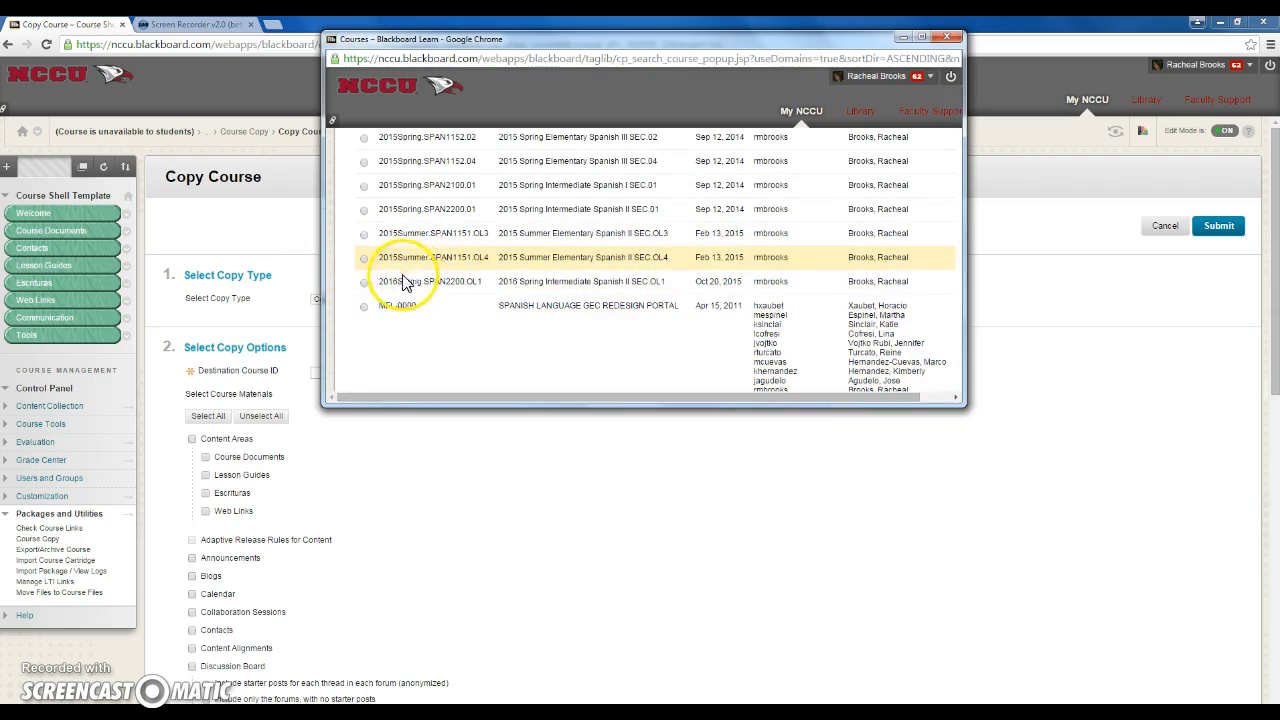
pyautogui.click(365, 284)
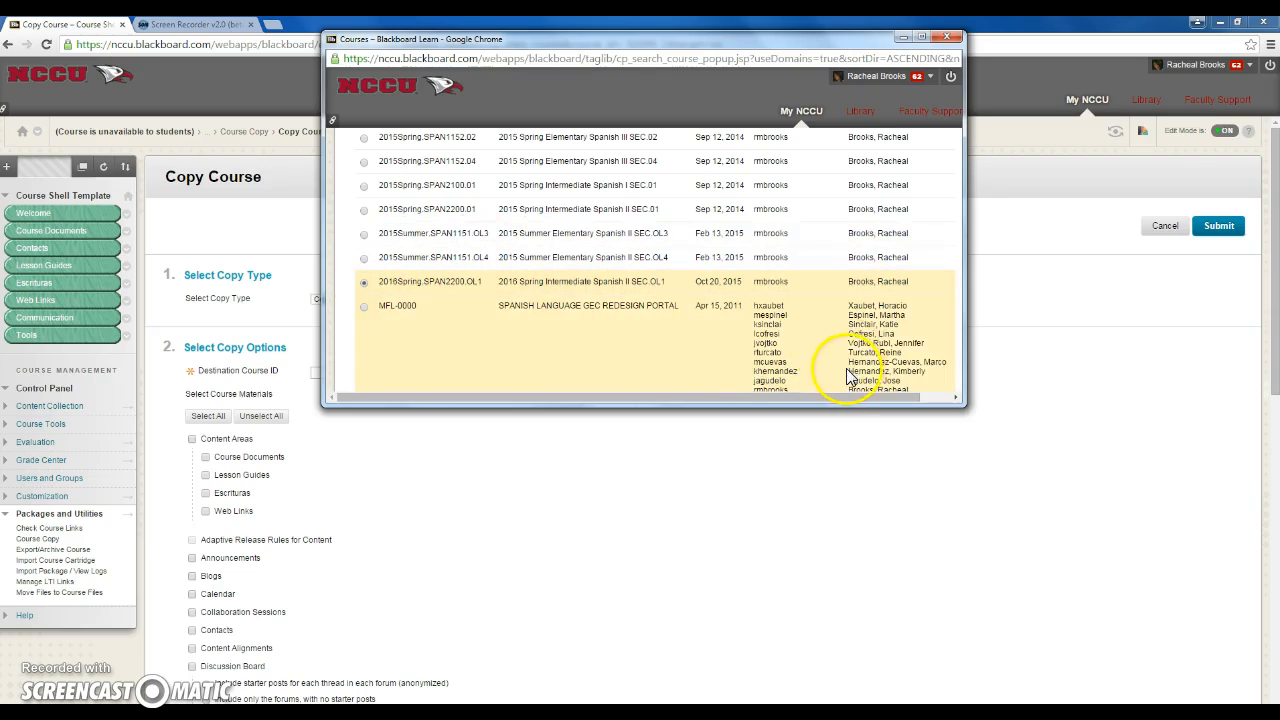
pyautogui.scroll(-8, 848, 375)
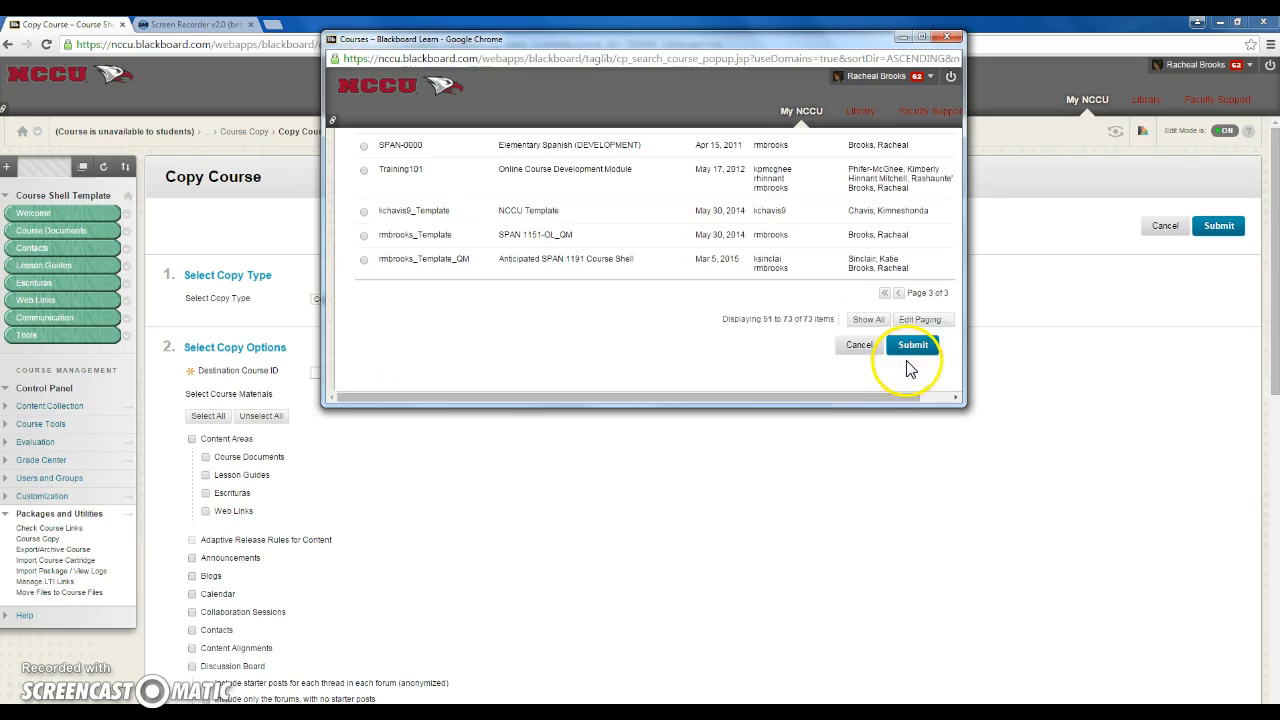
pyautogui.click(910, 350)
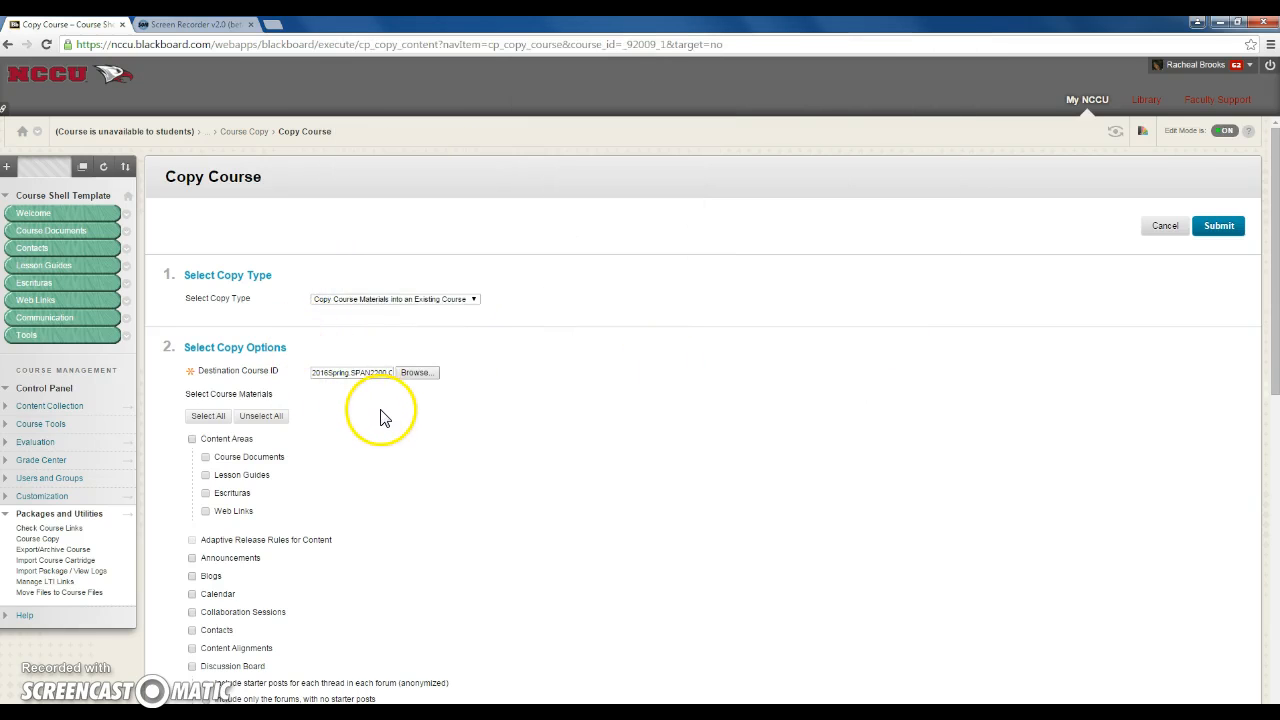
# Include all four content areas, Announcements, Discussion Board and Contacts in the course materials to copy
pyautogui.scroll(-1, 386, 418)
pyautogui.scroll(-1, 390, 420)
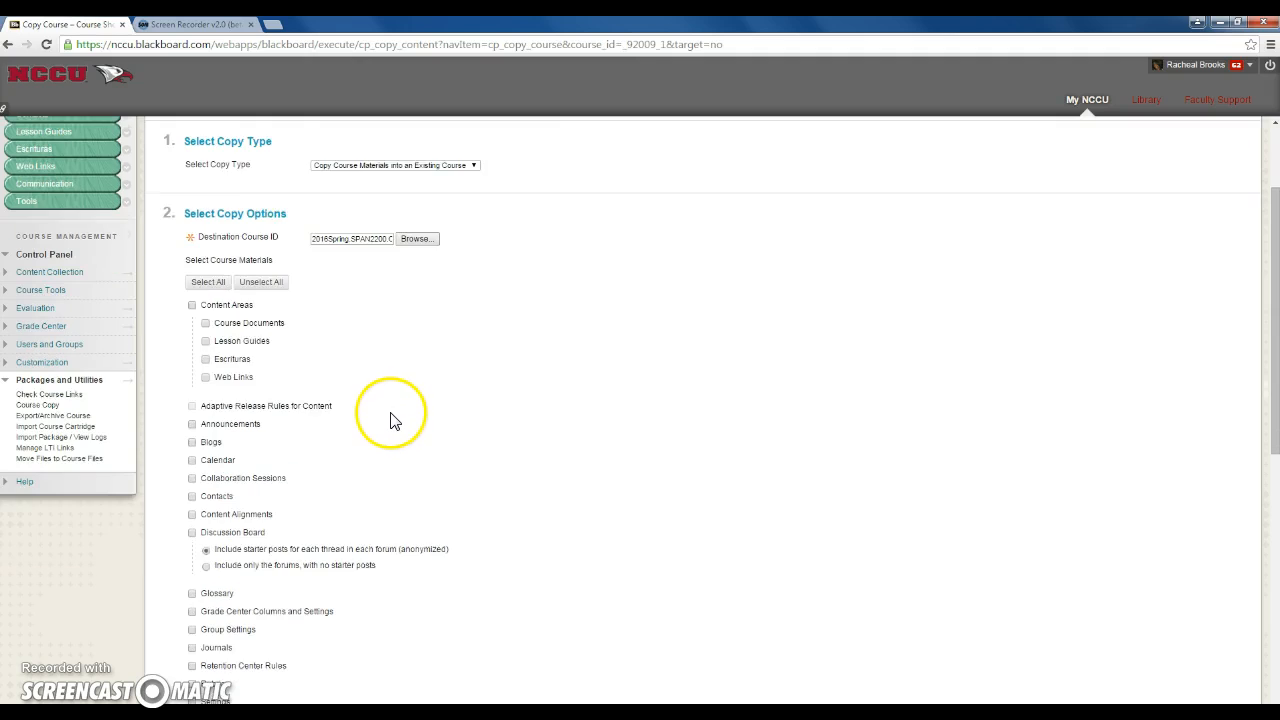
pyautogui.scroll(-2, 394, 428)
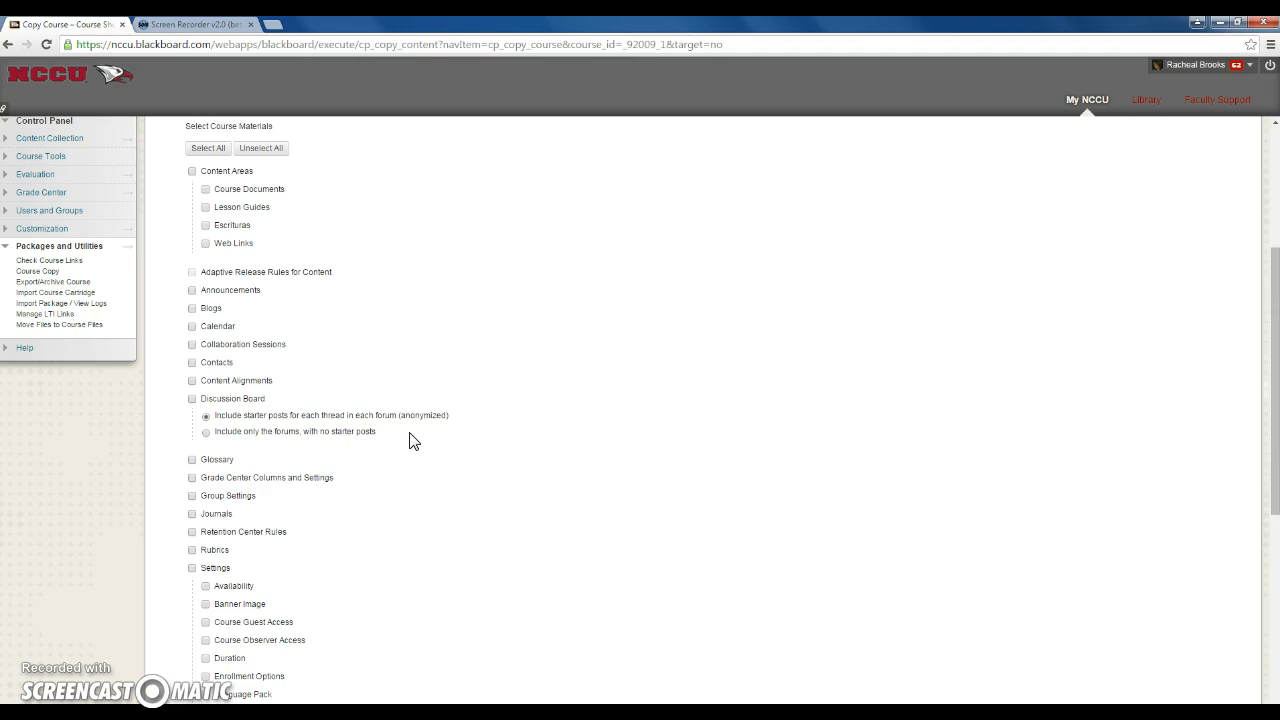
pyautogui.scroll(1, 451, 349)
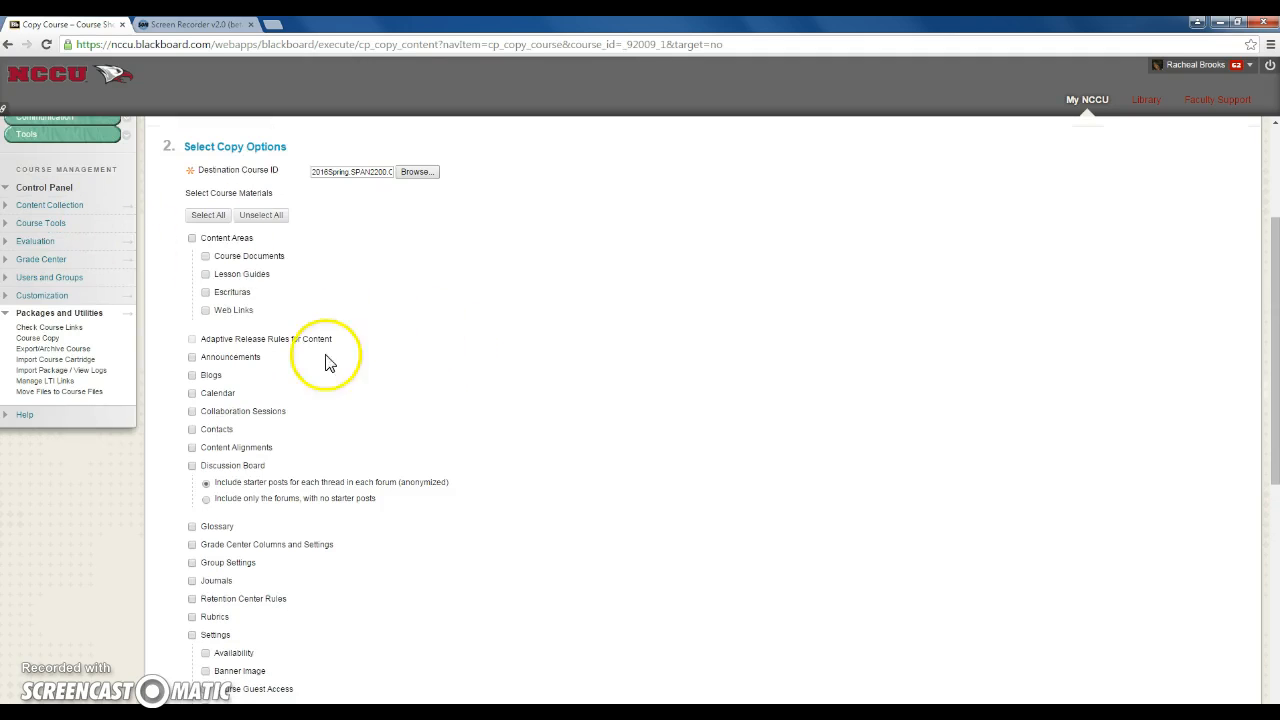
pyautogui.click(192, 239)
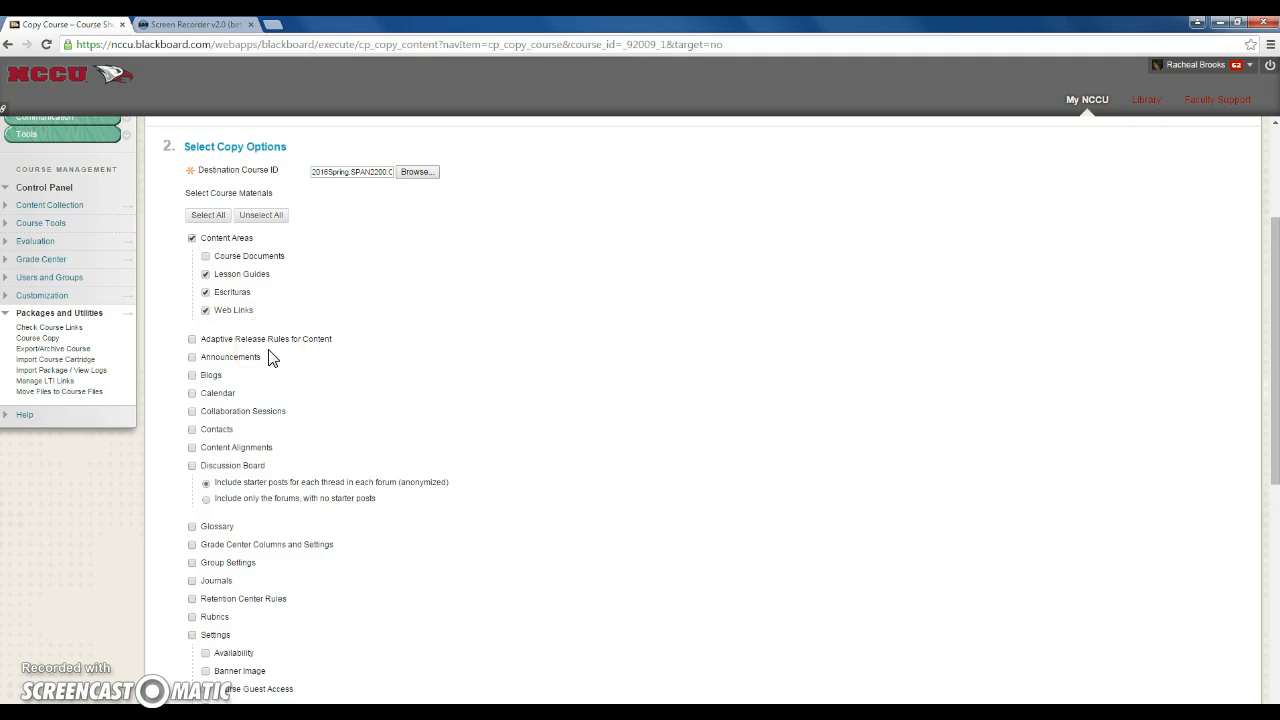
pyautogui.click(207, 257)
pyautogui.click(193, 358)
pyautogui.click(191, 467)
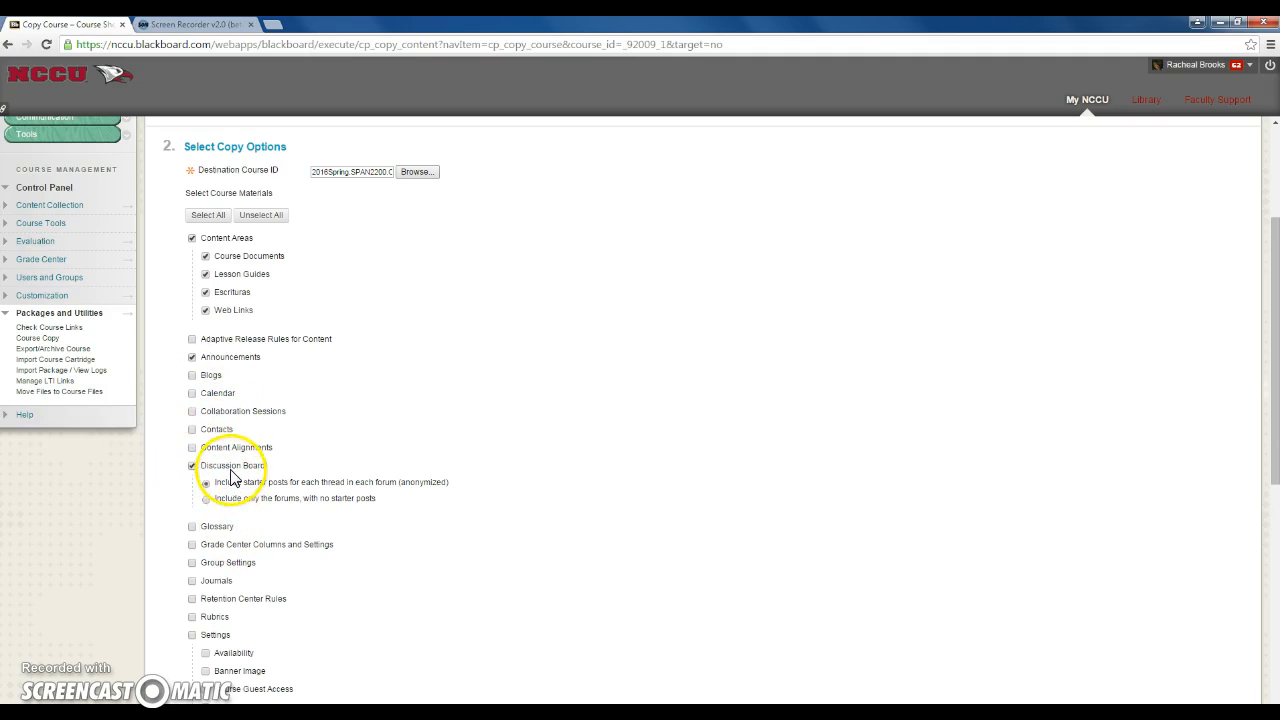
pyautogui.click(192, 430)
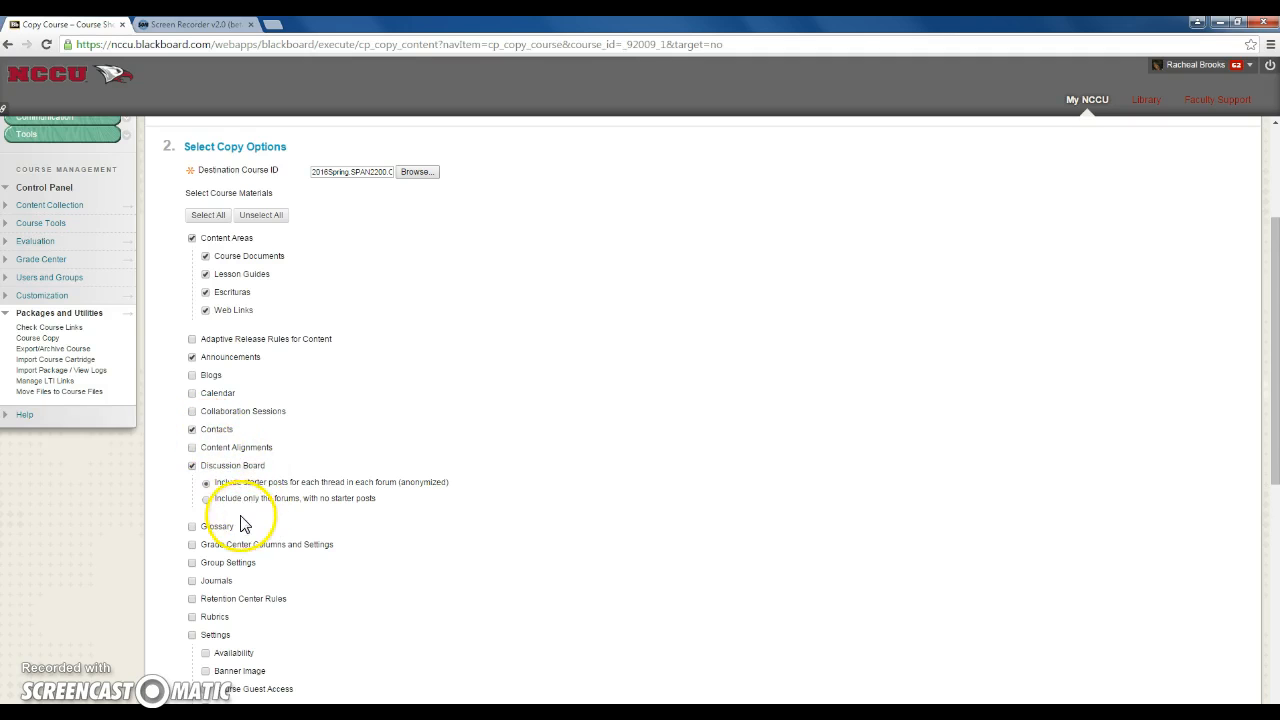
# Leave out Grade Center Columns and Settings, and include Settings limited to Banner Image, Language Pack and Navigation Settings, plus Tests, Surveys, and Pools
pyautogui.click(192, 546)
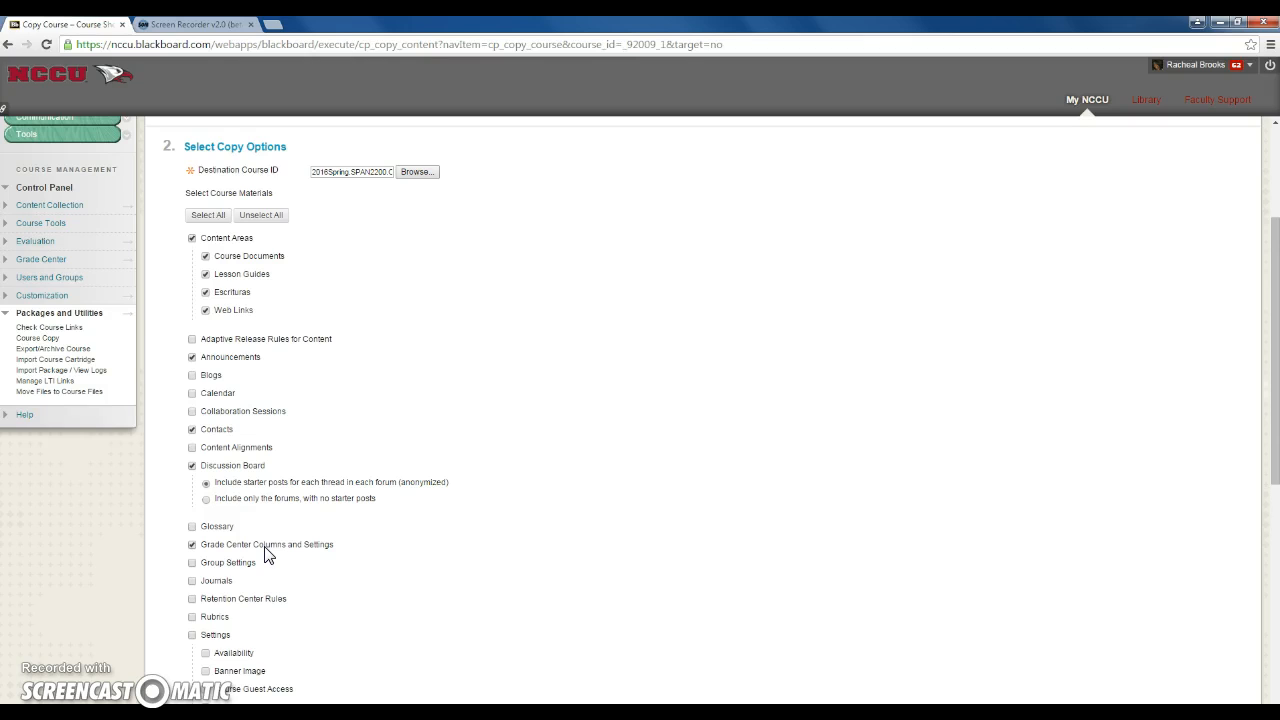
pyautogui.click(192, 545)
pyautogui.scroll(-1, 508, 586)
pyautogui.scroll(-1, 240, 510)
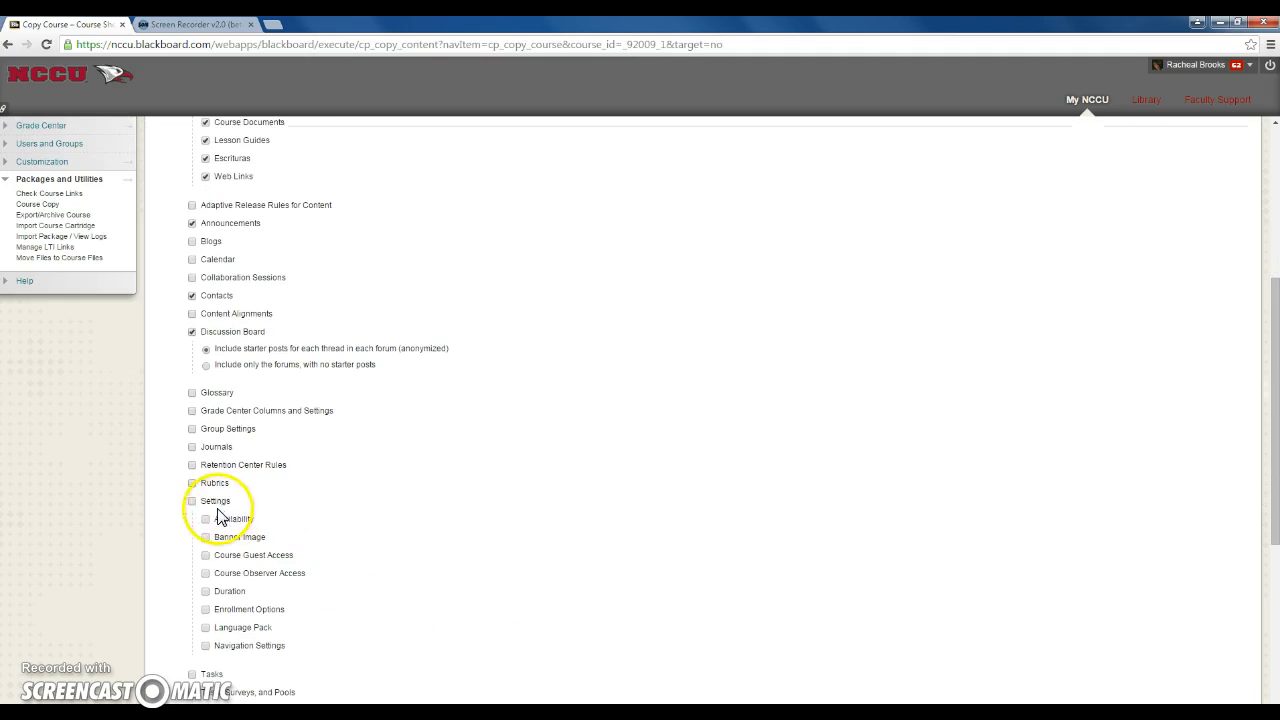
pyautogui.click(193, 501)
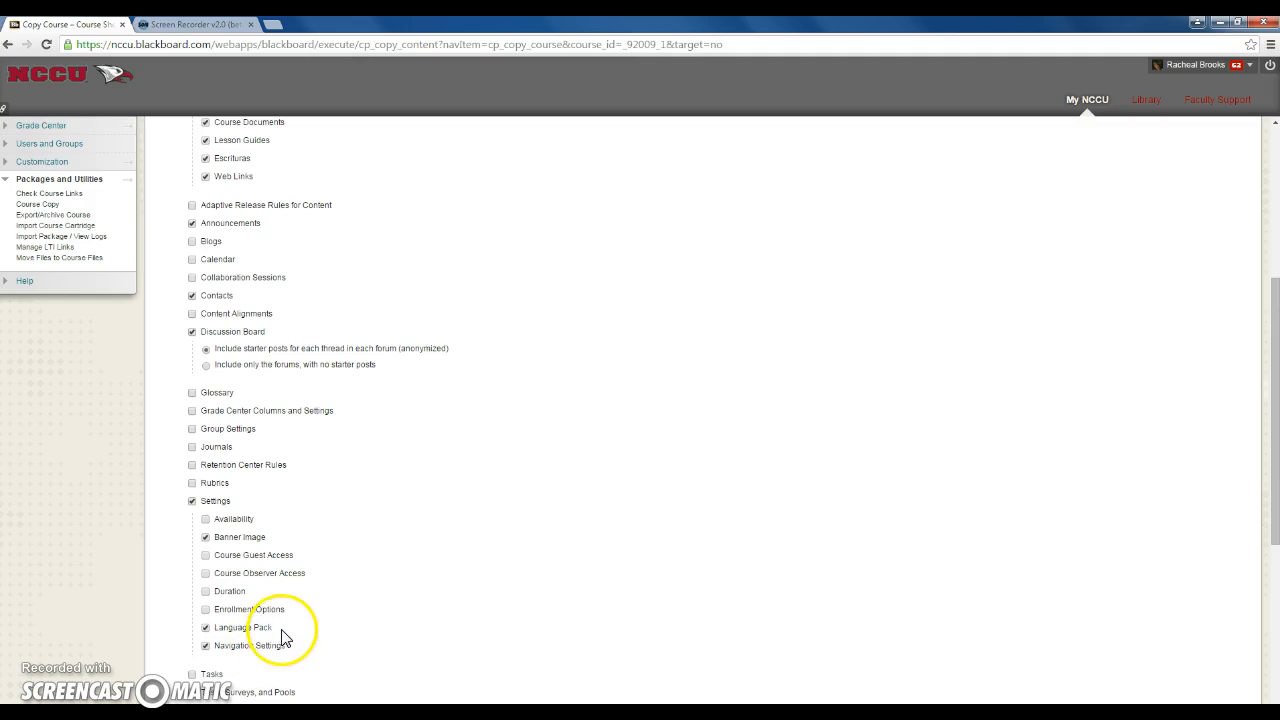
pyautogui.scroll(-1, 311, 658)
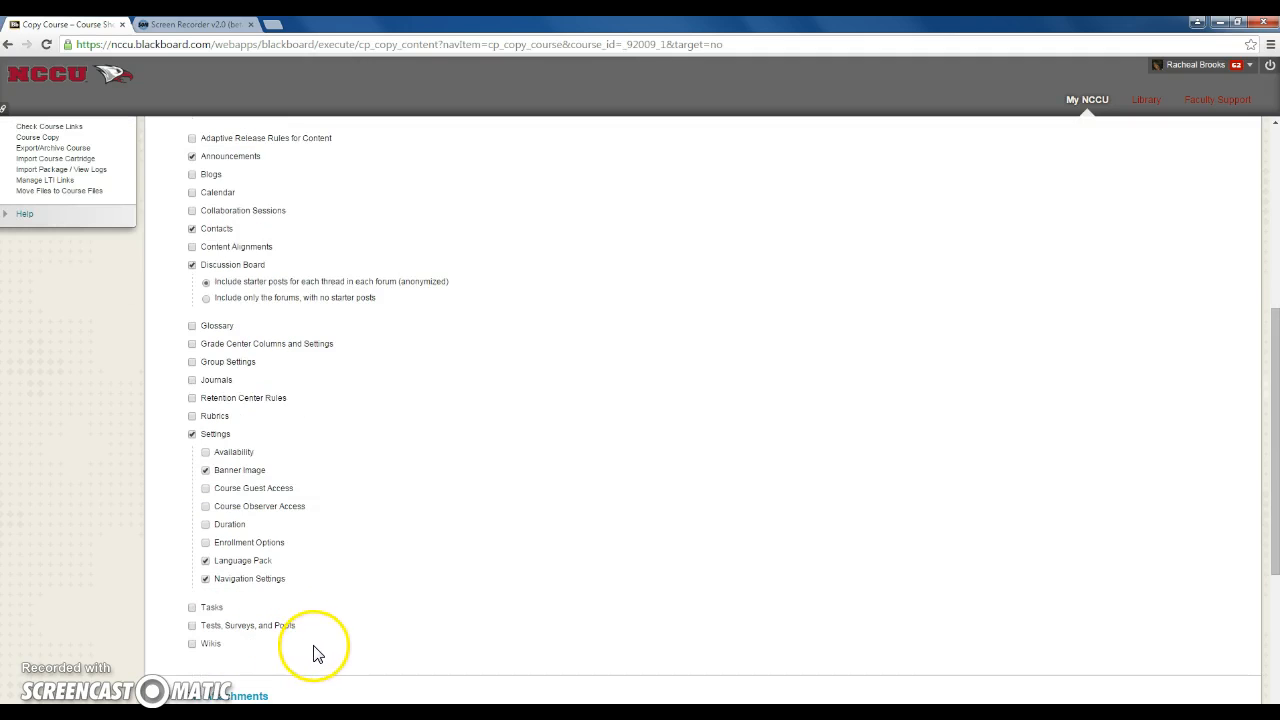
pyautogui.click(192, 625)
# Review the selected course materials, file attachment and enrollment options, and cancel the course copy
pyautogui.scroll(3, 215, 655)
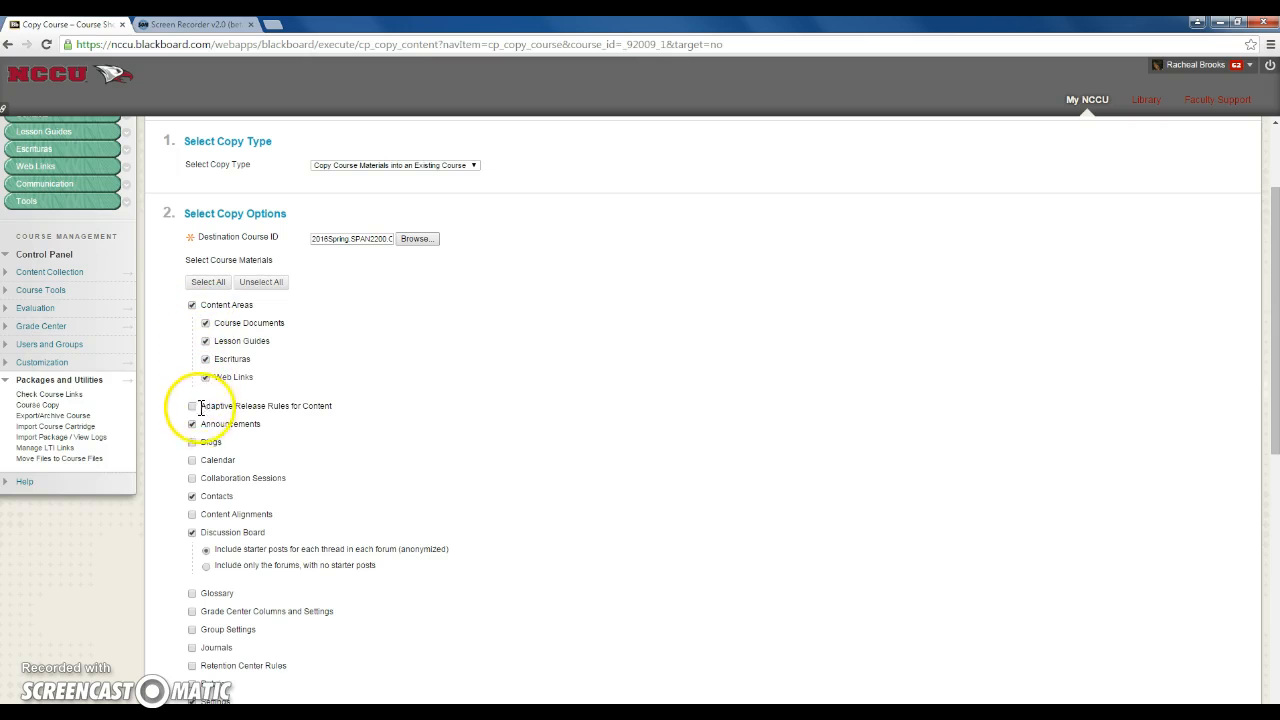
pyautogui.scroll(-1, 205, 578)
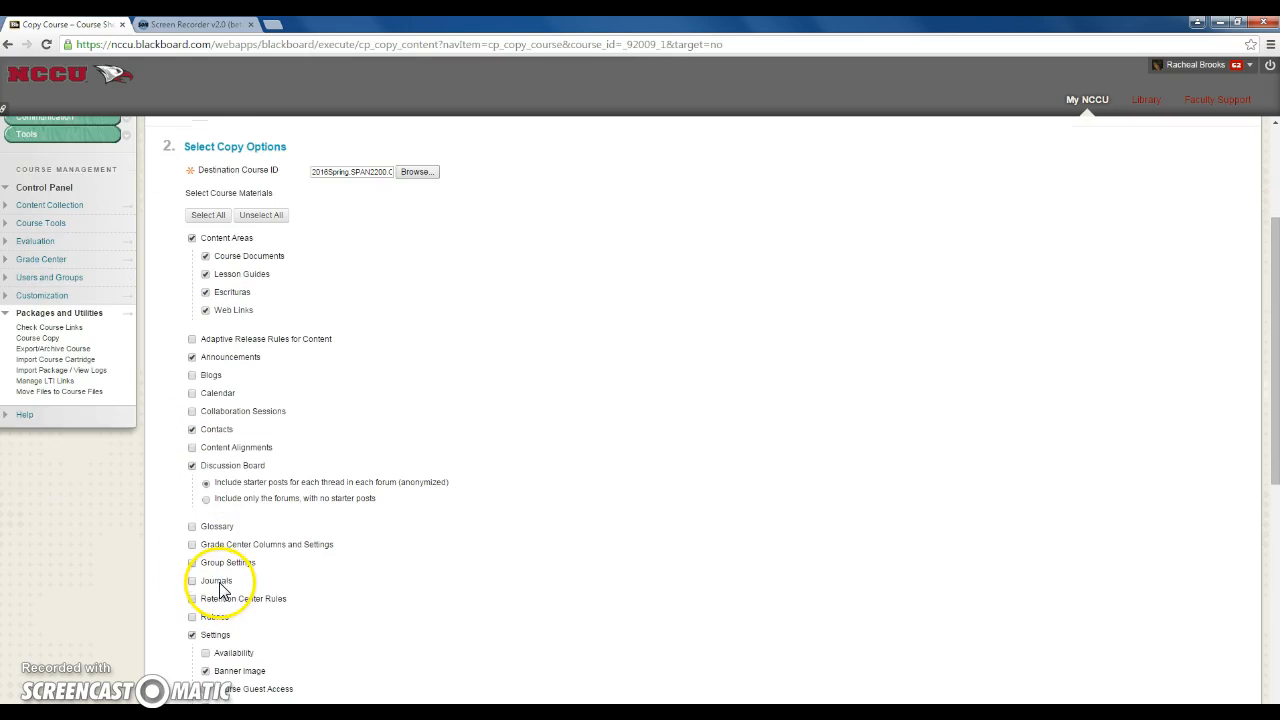
pyautogui.scroll(-3, 230, 588)
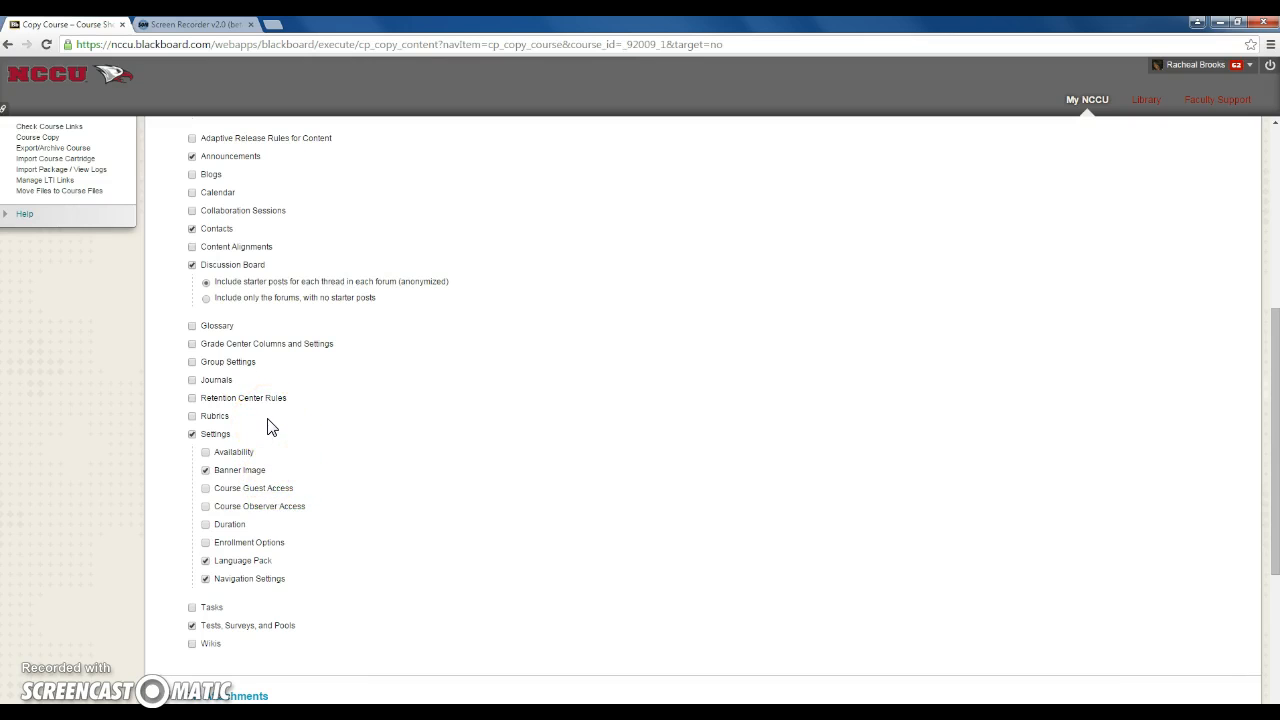
pyautogui.scroll(-3, 285, 440)
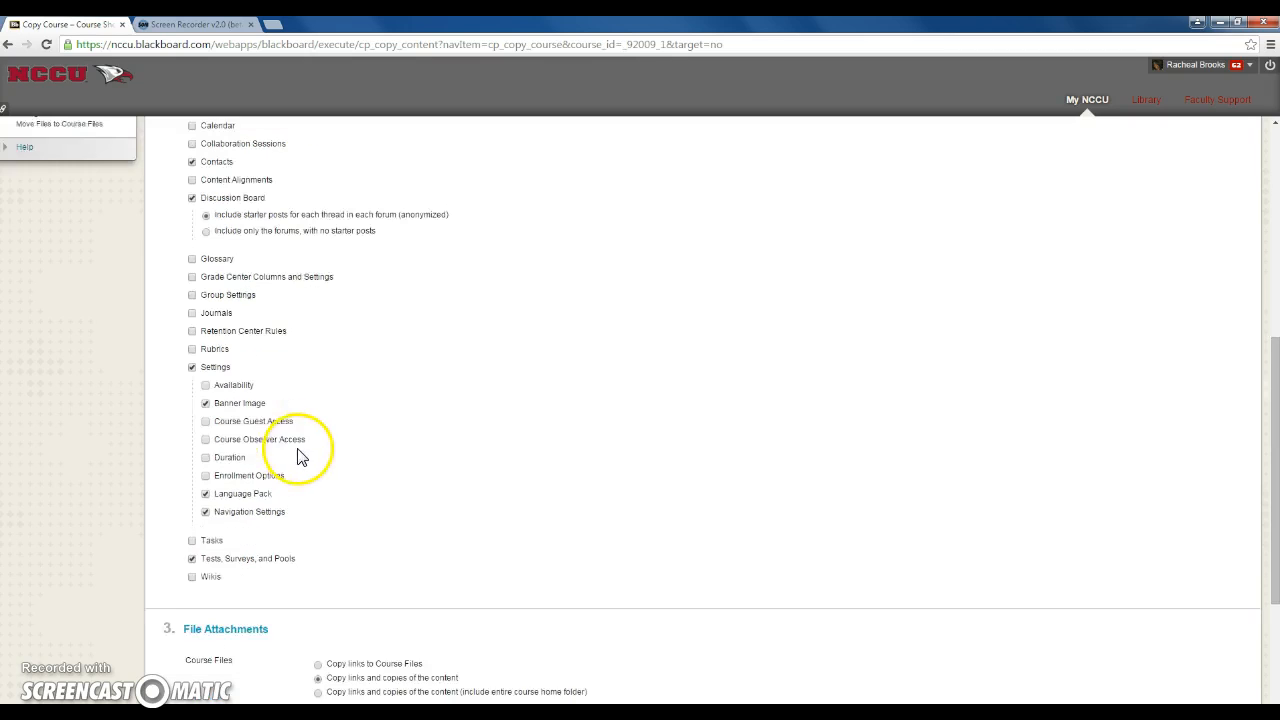
pyautogui.scroll(-3, 325, 470)
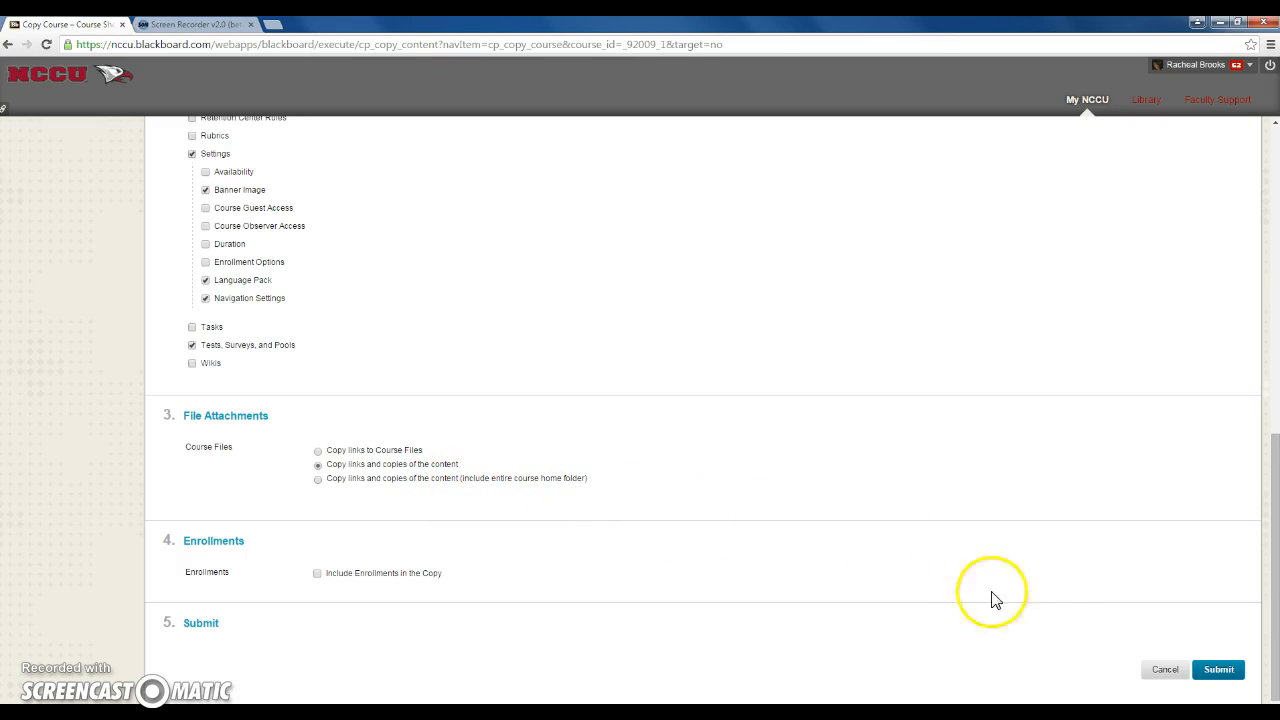
pyautogui.click(1163, 674)
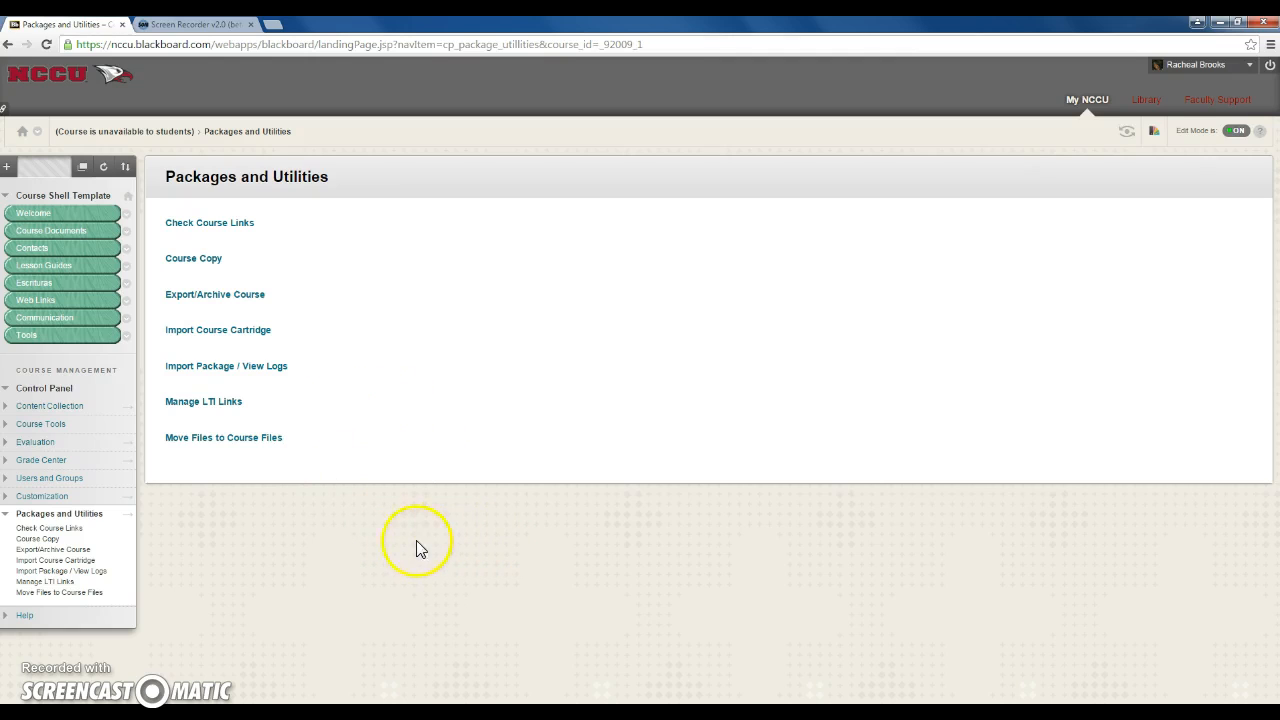
# Check the remaining announcement on the Welcome page and return to My NCCU
pyautogui.click(78, 216)
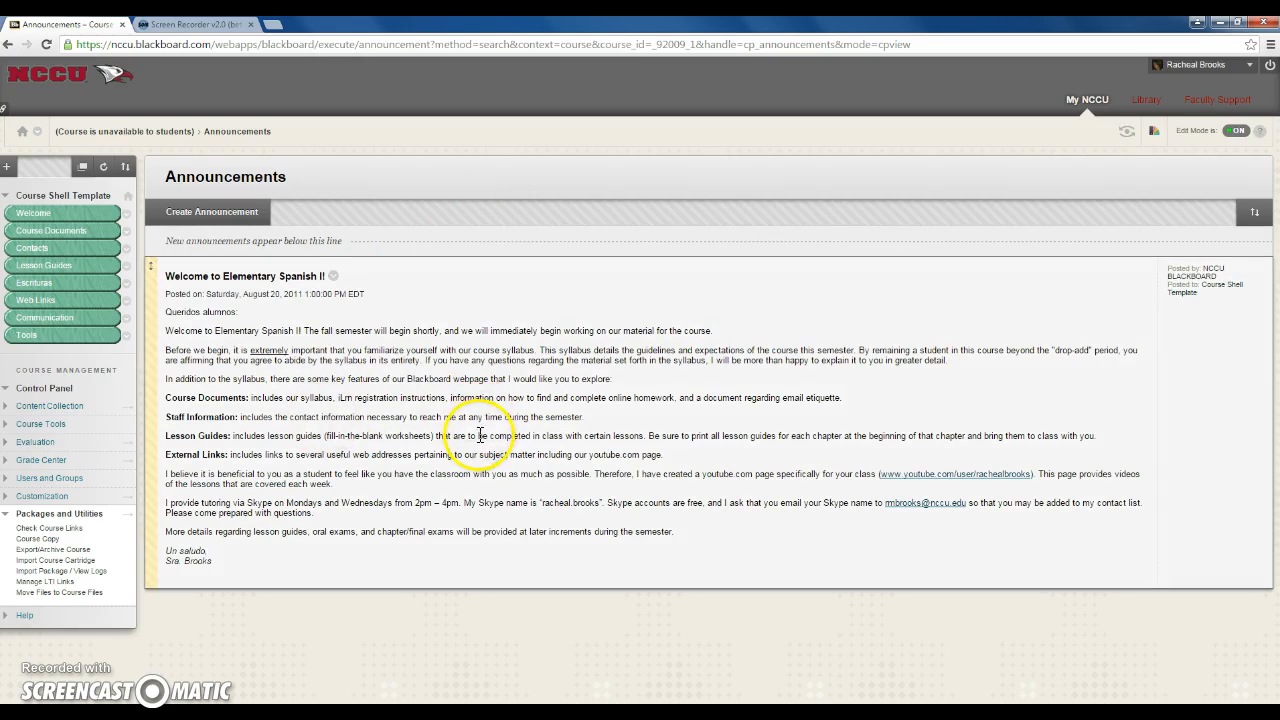
pyautogui.click(1076, 108)
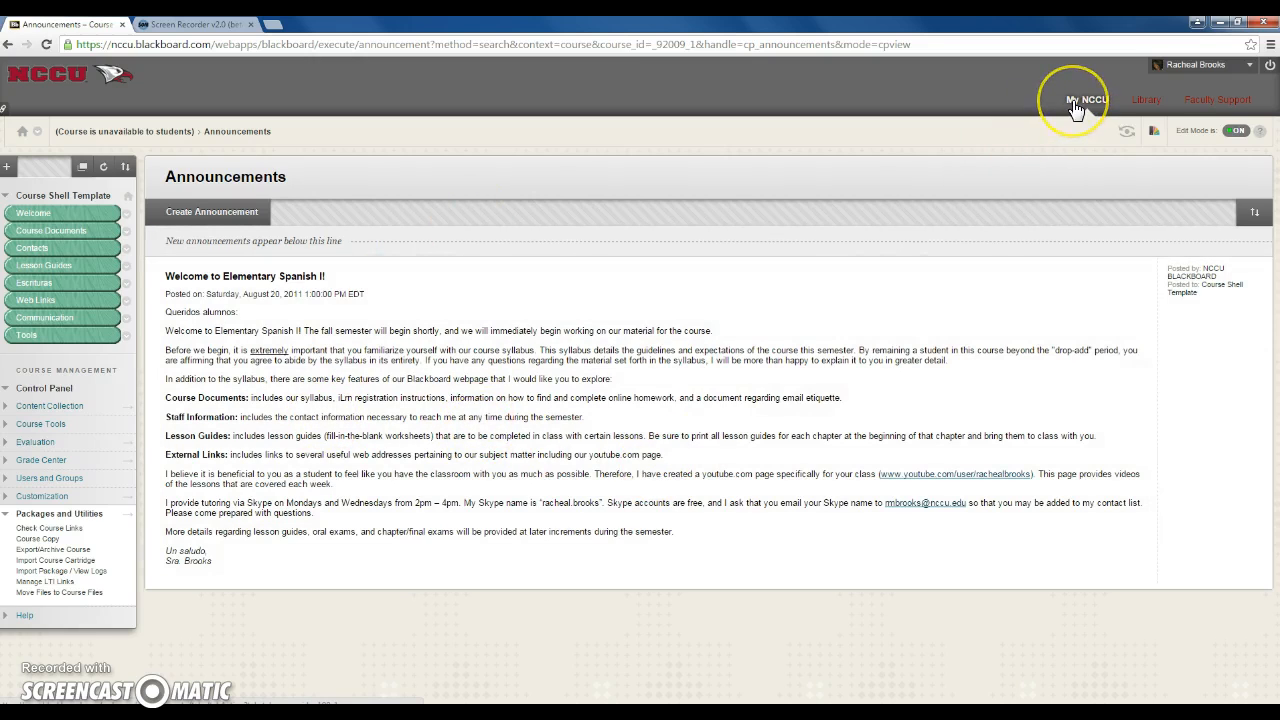